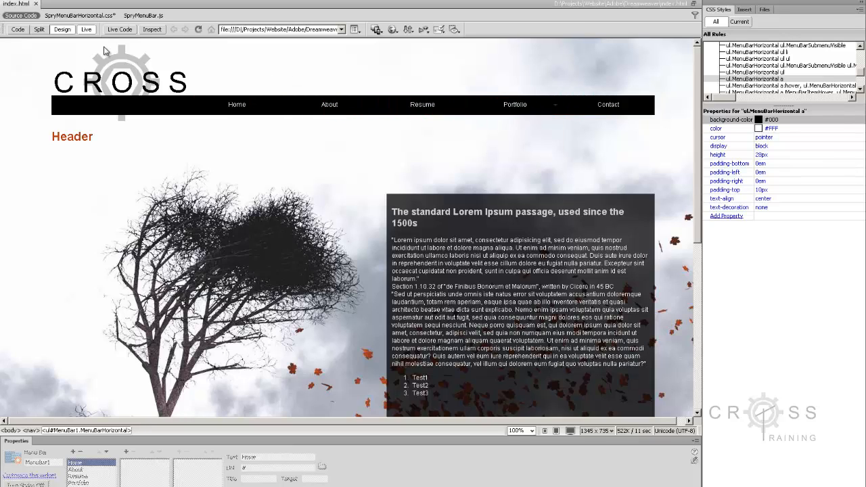
# Step: Switch off Live view so the Cross Training page can be edited in Design view
pyautogui.click(86, 31)
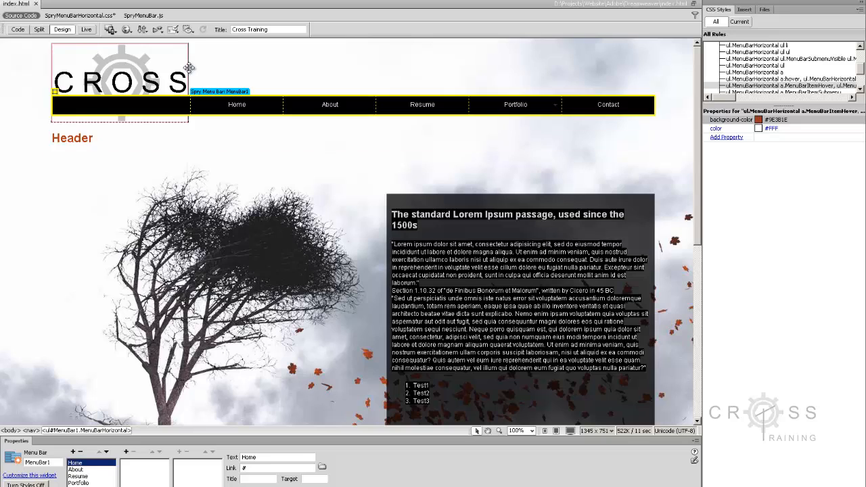
# Step: Link the Spry menu bar's Home item to index.html, chosen with the file browser
pyautogui.click(261, 60)
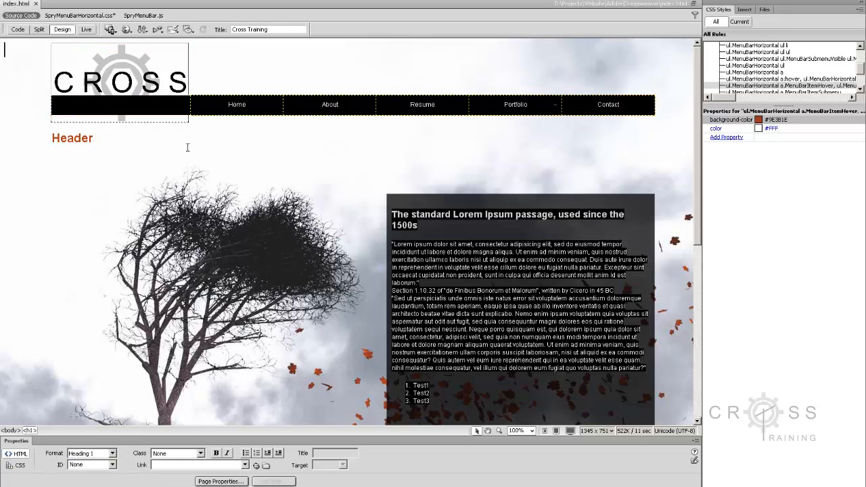
pyautogui.click(232, 93)
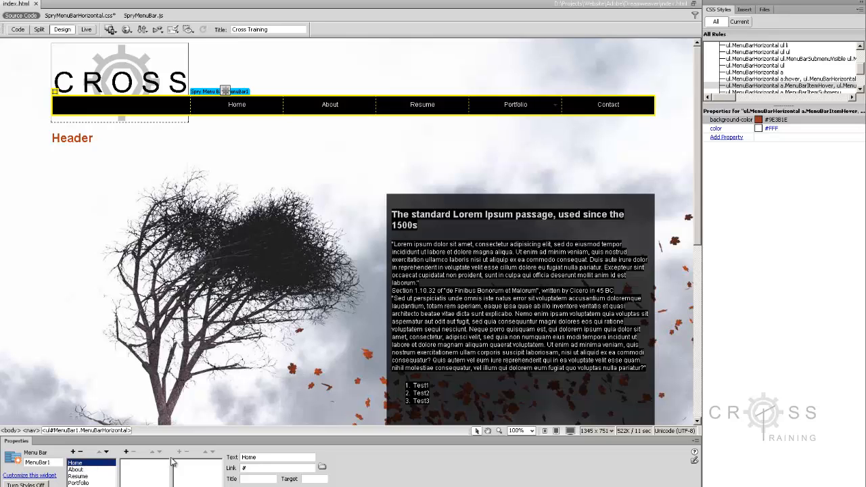
pyautogui.click(252, 468)
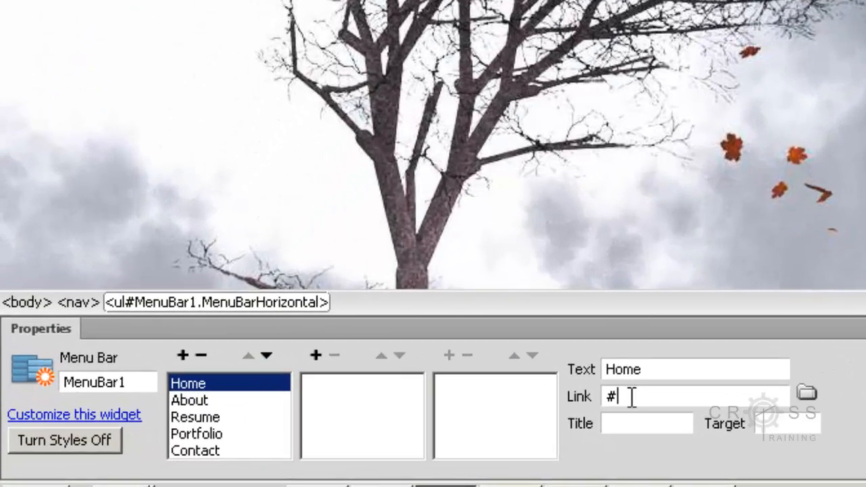
pyautogui.click(804, 391)
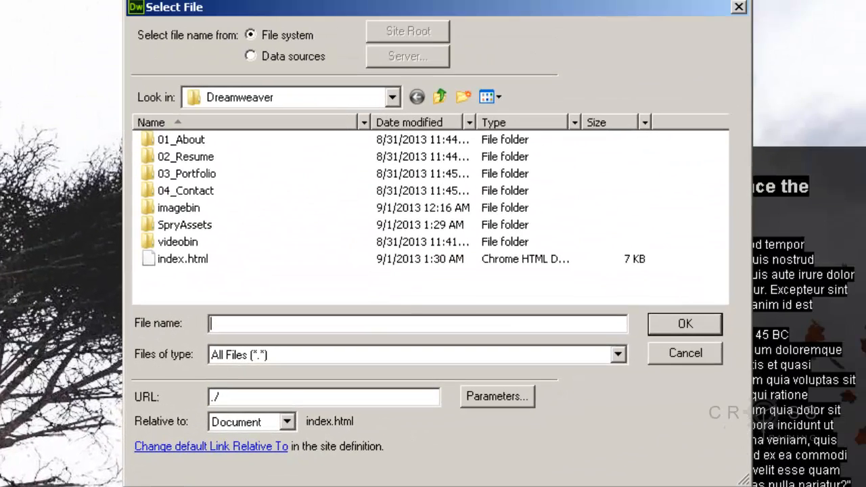
pyautogui.click(338, 165)
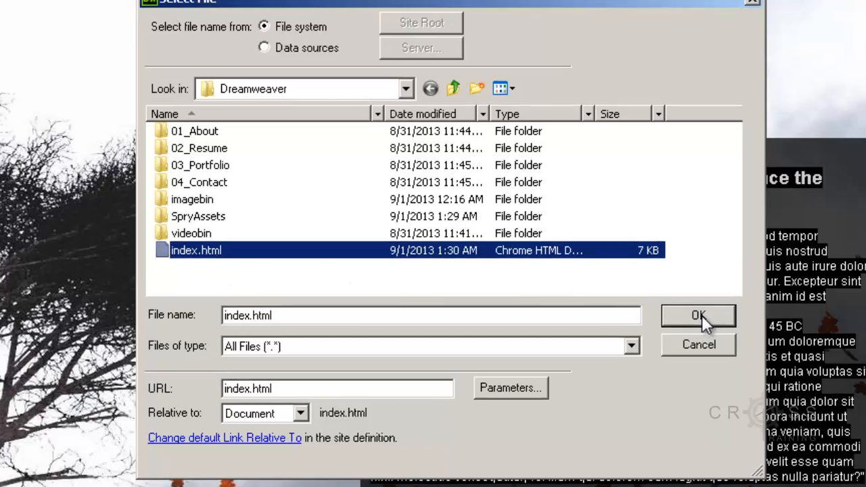
pyautogui.click(688, 323)
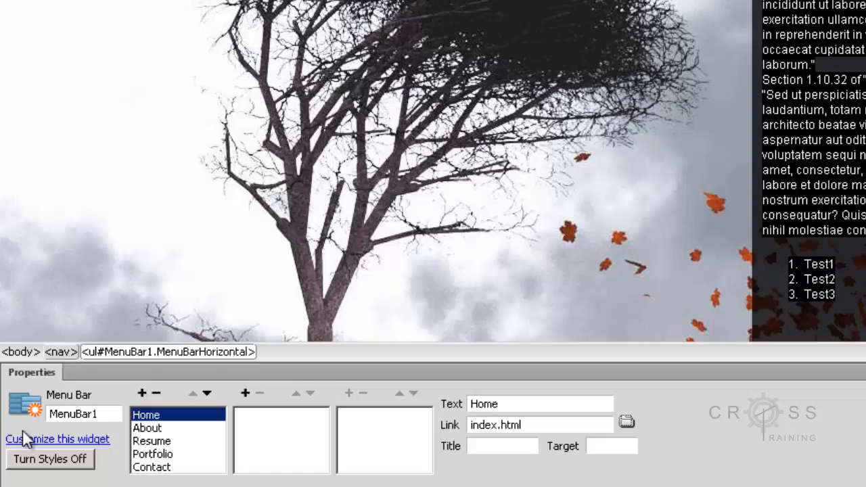
# Step: Replace the About item's # link with the typed path About/about.html
pyautogui.click(146, 428)
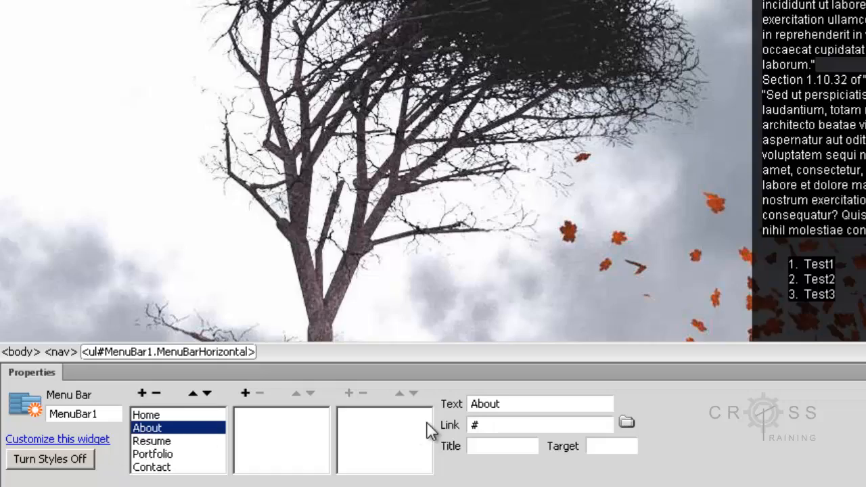
pyautogui.click(626, 423)
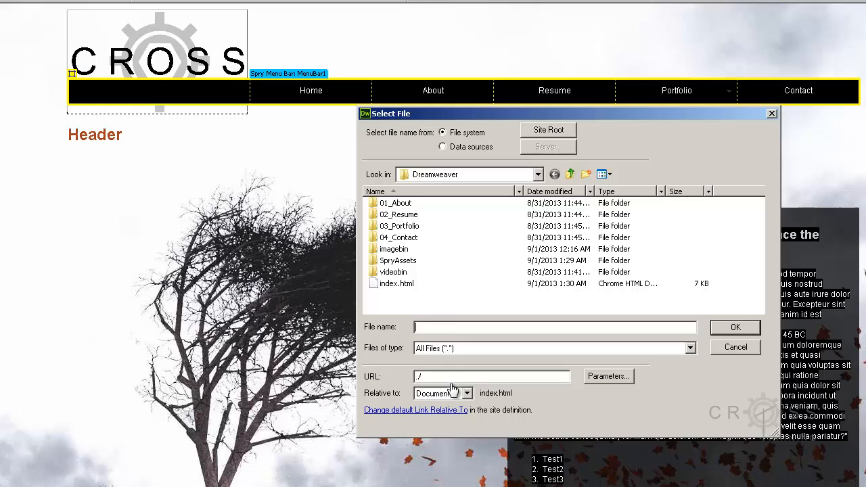
pyautogui.doubleClick(398, 203)
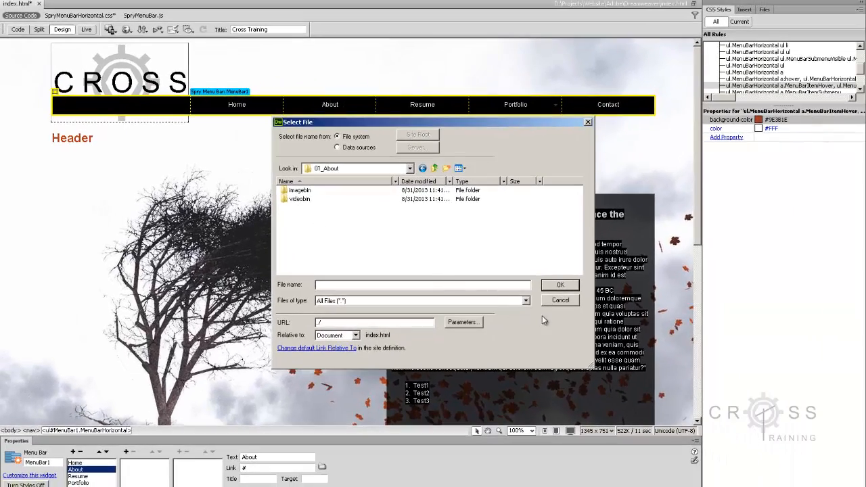
pyautogui.click(555, 302)
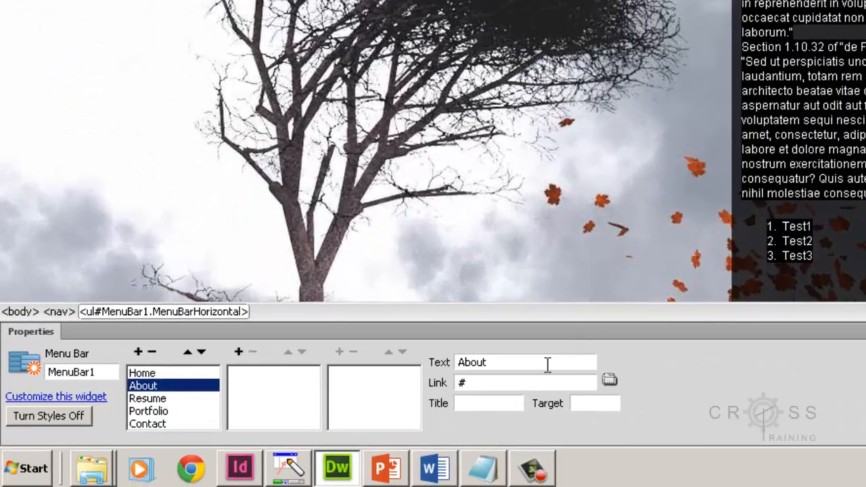
pyautogui.moveTo(525, 384); pyautogui.dragTo(459, 379)
pyautogui.press('Delete')
pyautogui.write('About/about')
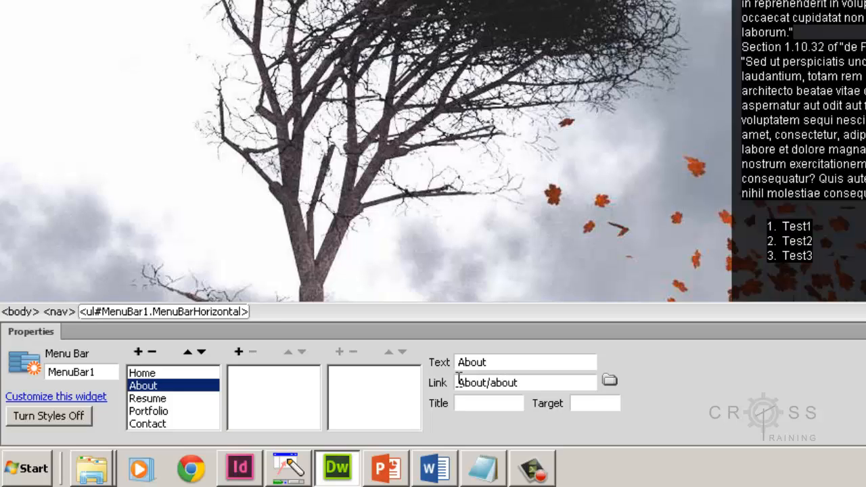
pyautogui.write('.html')
pyautogui.click(399, 468)
# Step: Link Resume, Portfolio and Contact to Resume/resume.html, Portfolio/portfolio.html and Contact/contact.html
pyautogui.click(152, 399)
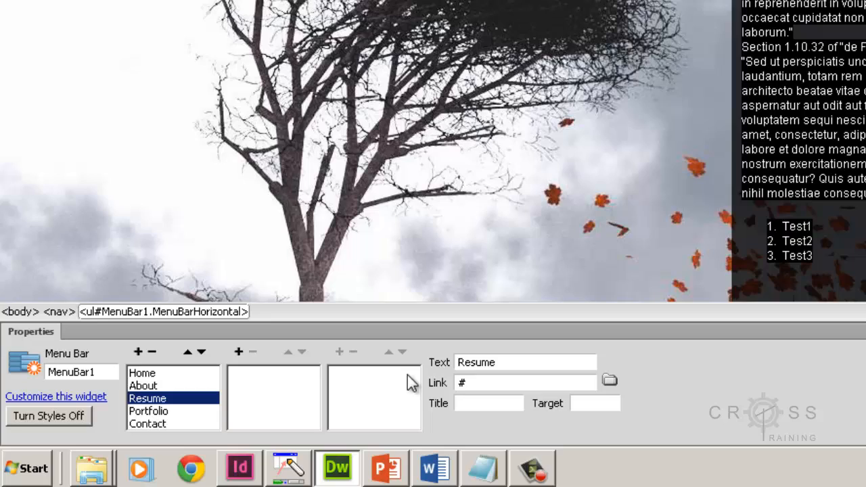
pyautogui.click(464, 383)
pyautogui.write('Resume/resume.html')
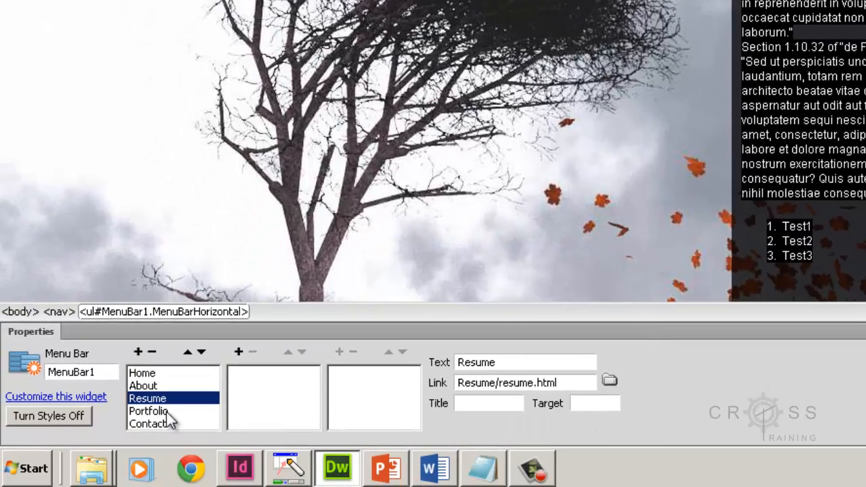
pyautogui.click(165, 411)
pyautogui.moveTo(500, 383); pyautogui.dragTo(422, 382)
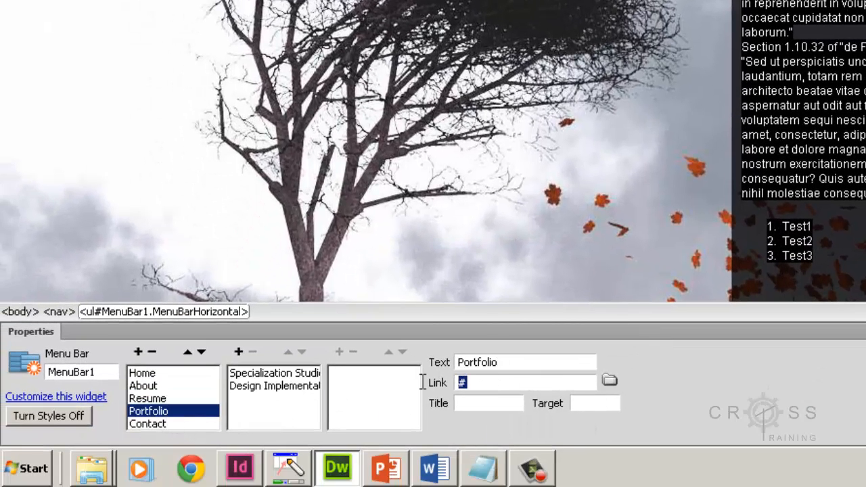
pyautogui.write('Portfolio/portfoio')
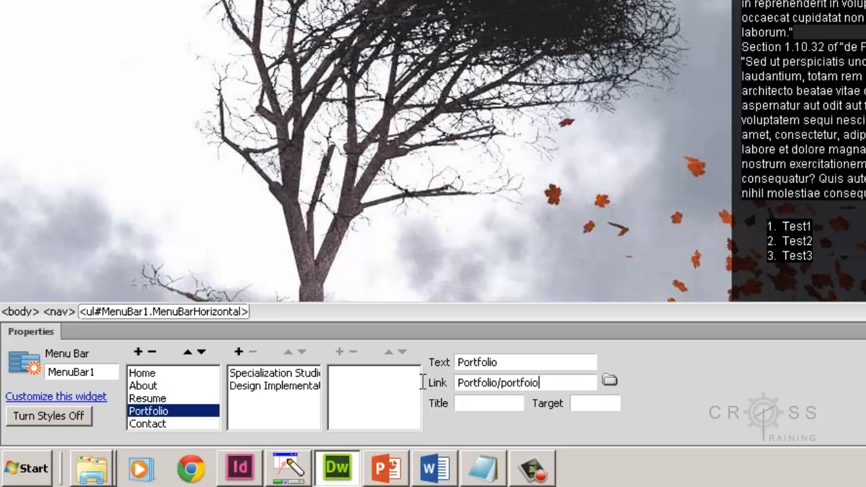
pyautogui.press('BackSpace')
pyautogui.write('io.html')
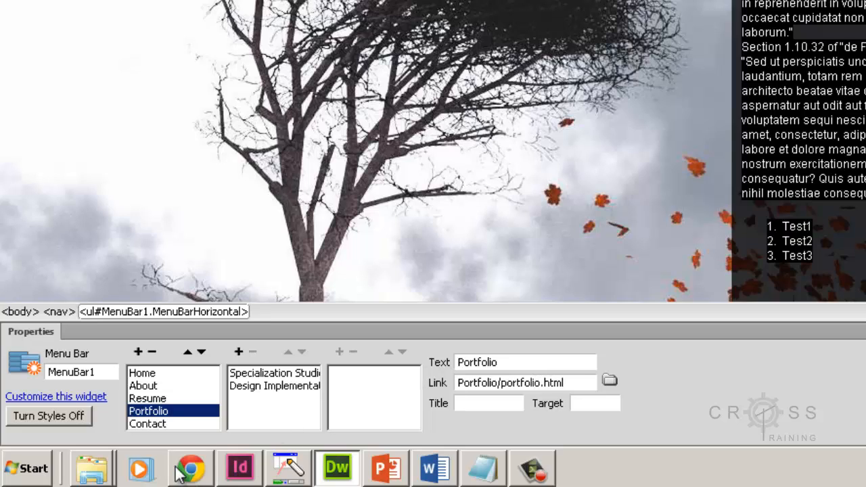
pyautogui.click(170, 424)
pyautogui.doubleClick(509, 383)
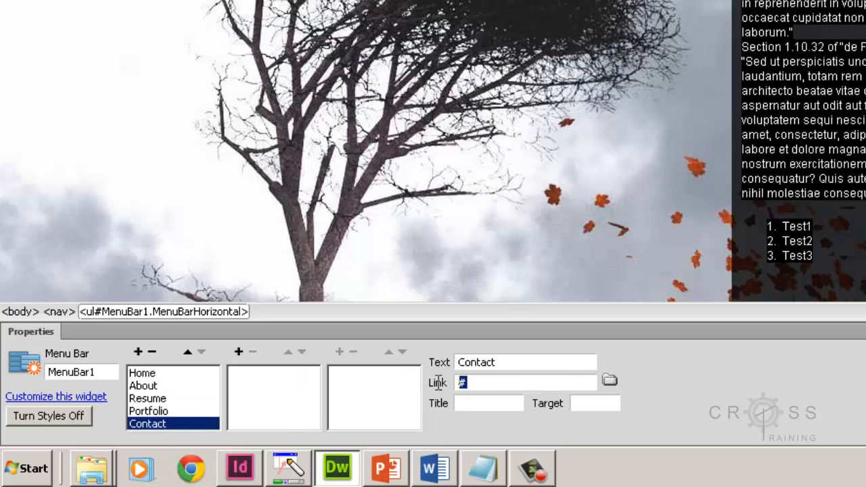
pyautogui.write('Contact/contact.html')
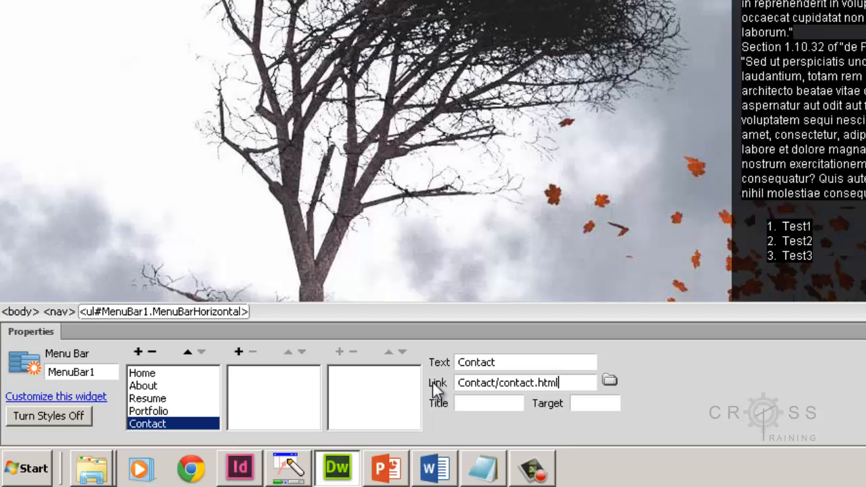
# Step: Link the Specialization Studio submenu item to Portfolio/SpecializationStudio/specializationstudio.html
pyautogui.click(165, 411)
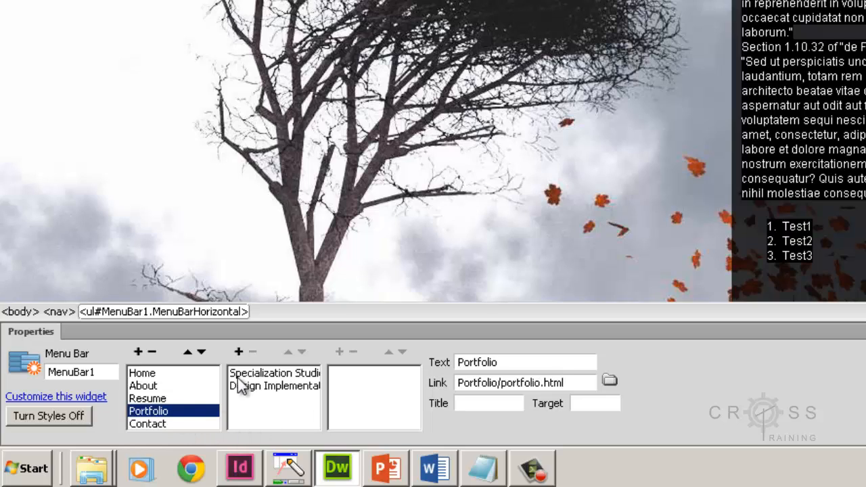
pyautogui.click(260, 373)
pyautogui.moveTo(483, 387); pyautogui.dragTo(447, 386)
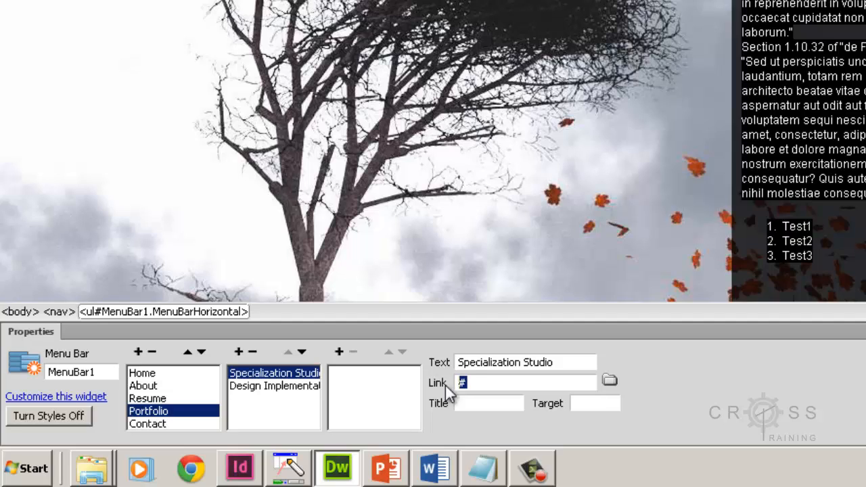
pyautogui.write('Portfolio/Speciali')
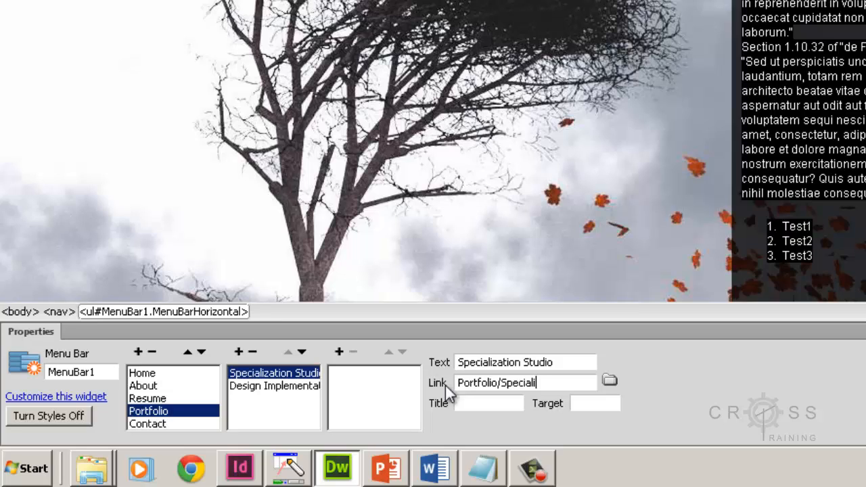
pyautogui.write('zationStudio/speci')
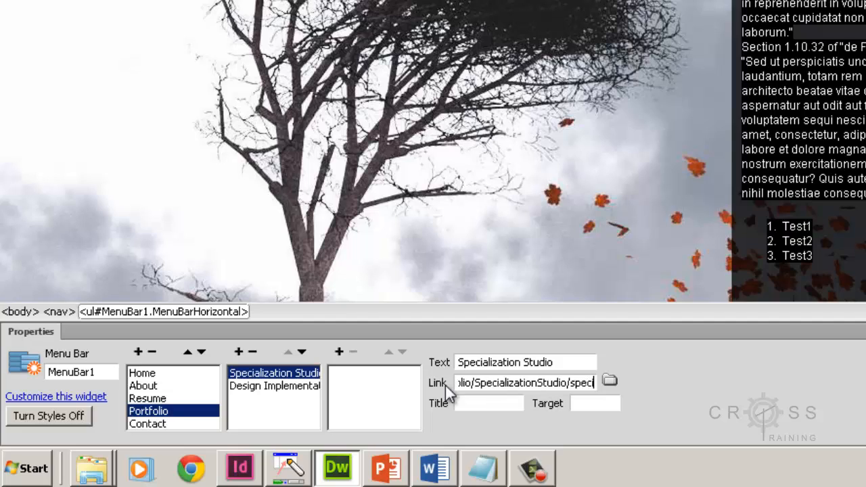
pyautogui.write('alizationstu')
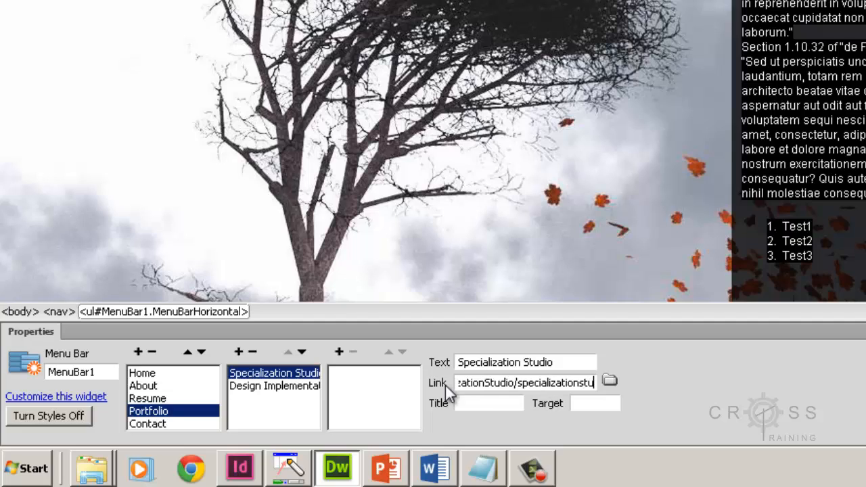
pyautogui.write('dio.html')
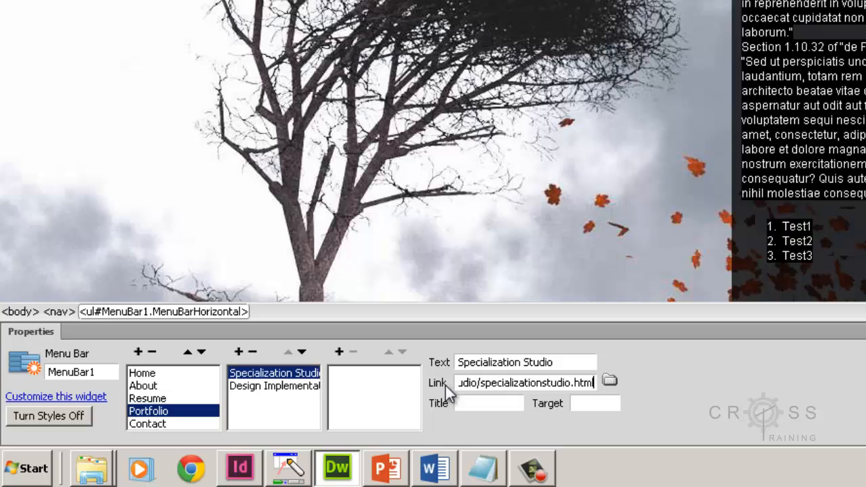
# Step: Link the Design Implementation submenu item to Portfolio/DesignImplementation/designimplementation.html
pyautogui.click(300, 389)
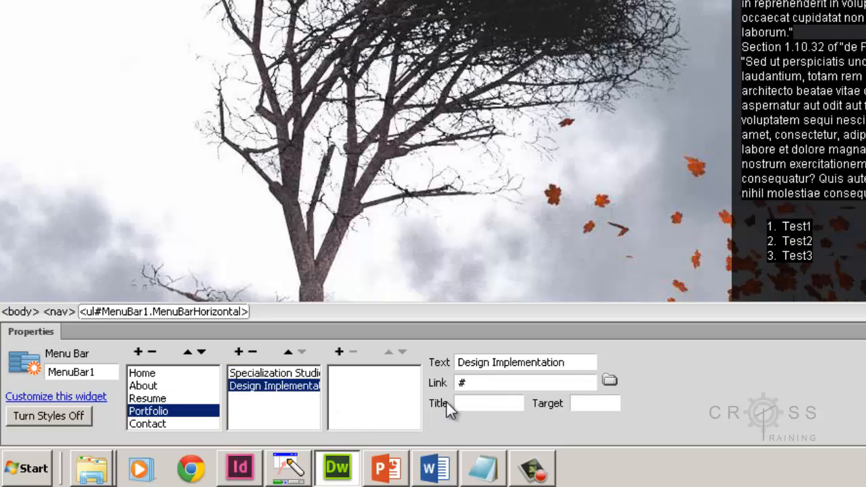
pyautogui.moveTo(471, 383); pyautogui.dragTo(447, 385)
pyautogui.write('Portfolio/DesignImpl')
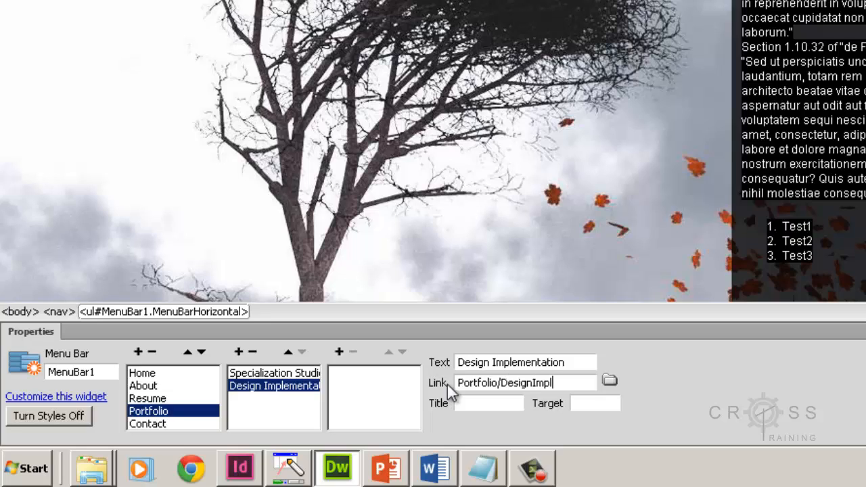
pyautogui.write('ementation/')
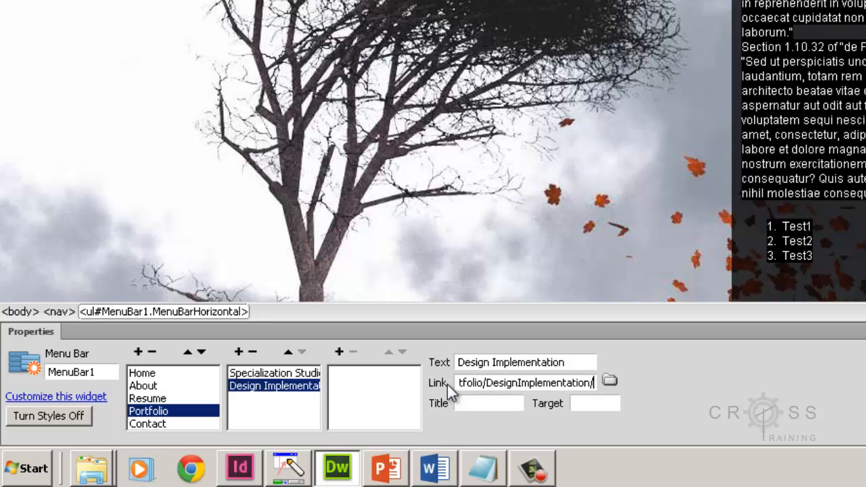
pyautogui.write('designim')
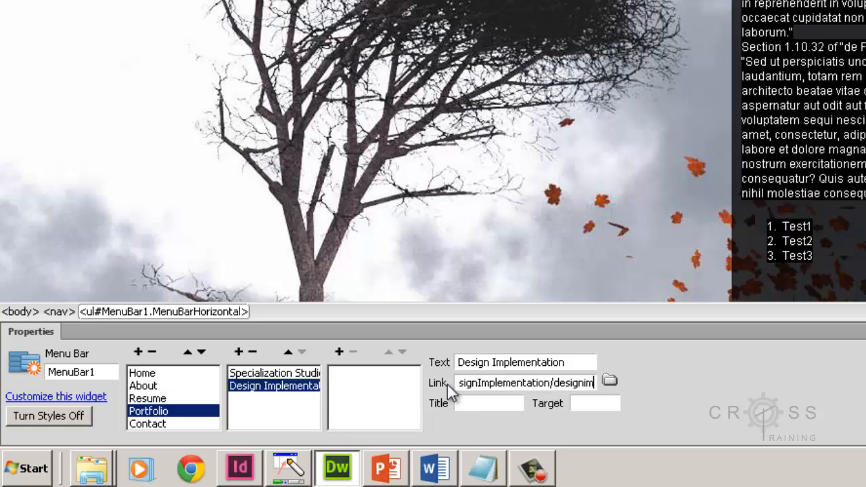
pyautogui.write('plementation.h')
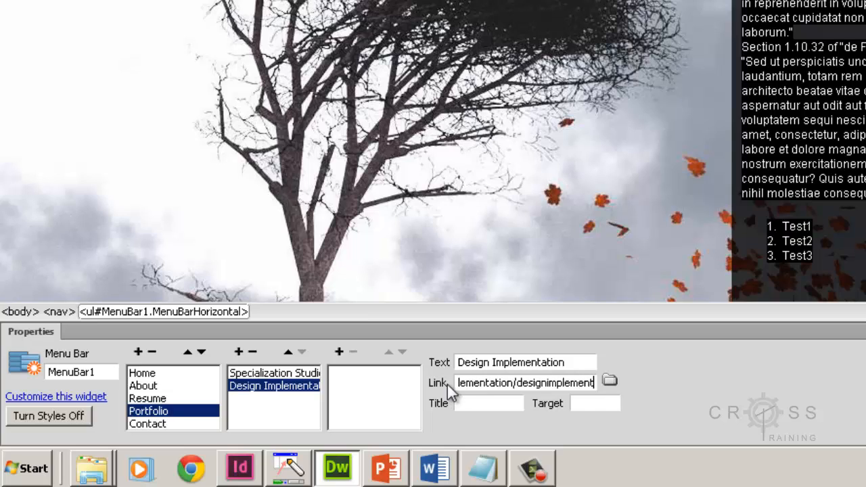
pyautogui.write('tml')
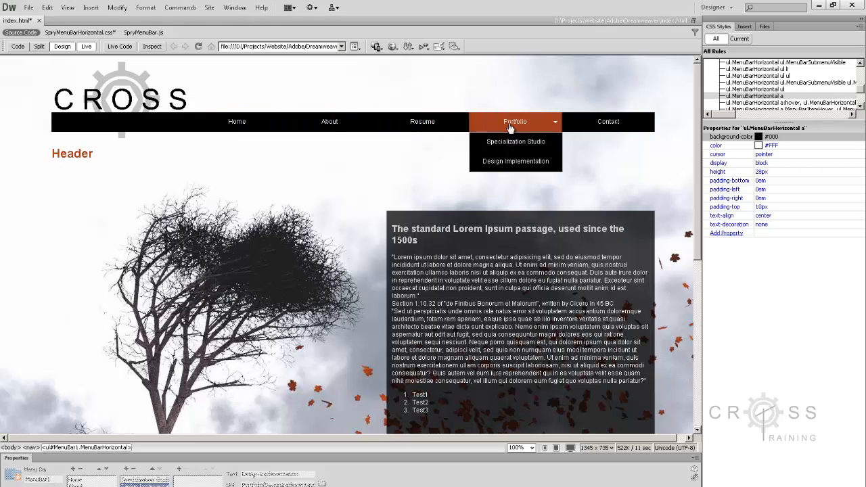
pyautogui.click(86, 46)
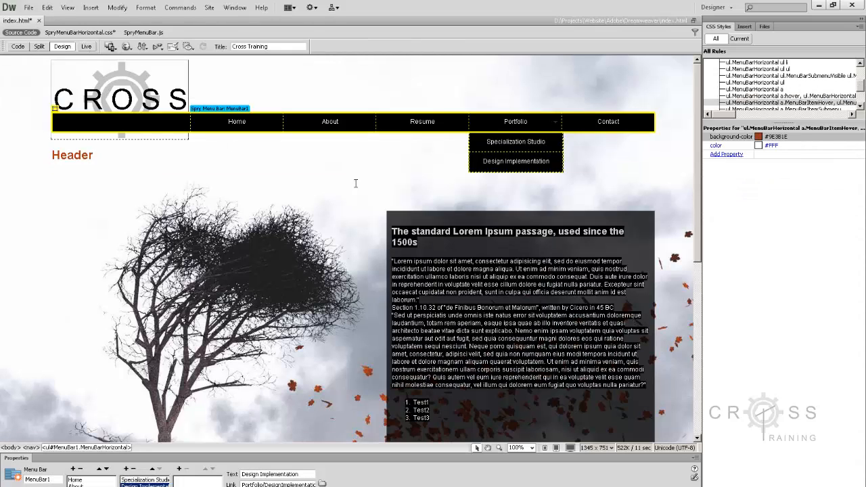
pyautogui.click(483, 292)
pyautogui.scroll(-3, 482, 294)
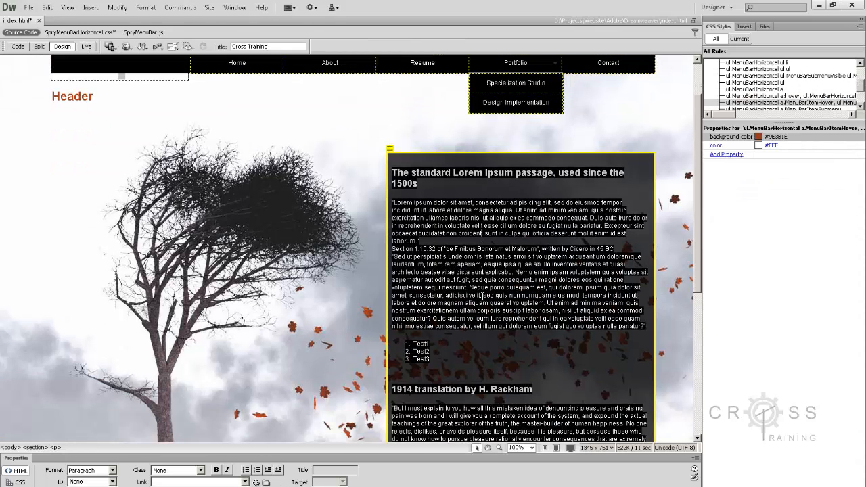
pyautogui.click(434, 314)
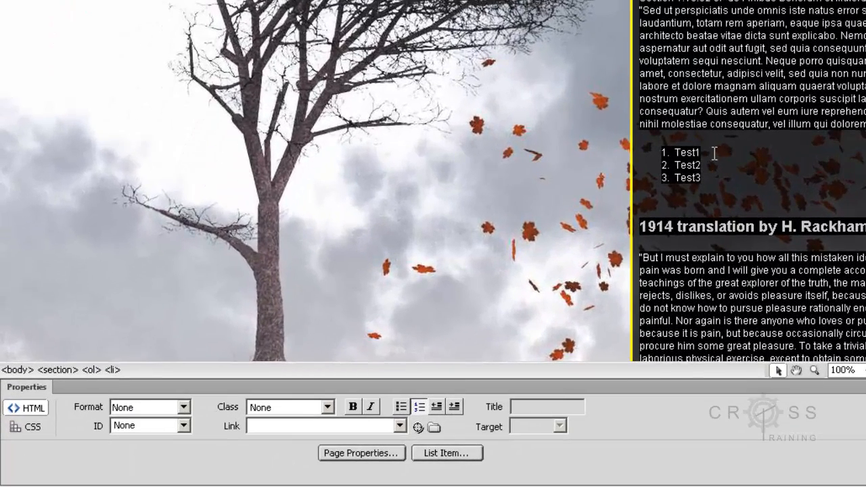
pyautogui.moveTo(713, 152); pyautogui.dragTo(668, 150)
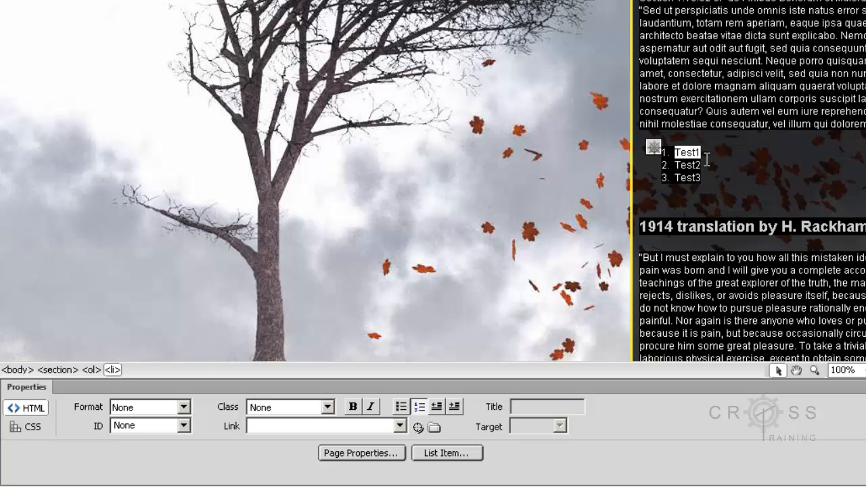
pyautogui.click(272, 426)
pyautogui.write('ht')
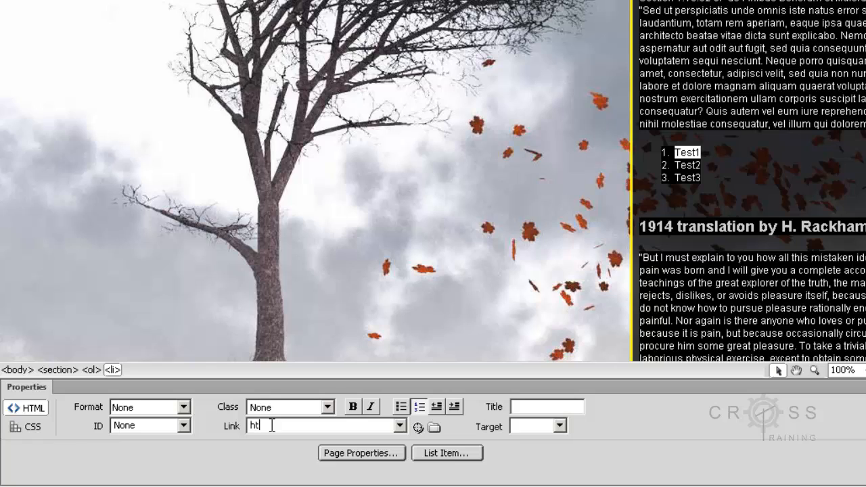
pyautogui.write('tp://')
pyautogui.write('apdesign')
pyautogui.write('.k=')
pyautogui.write('-state.edu')
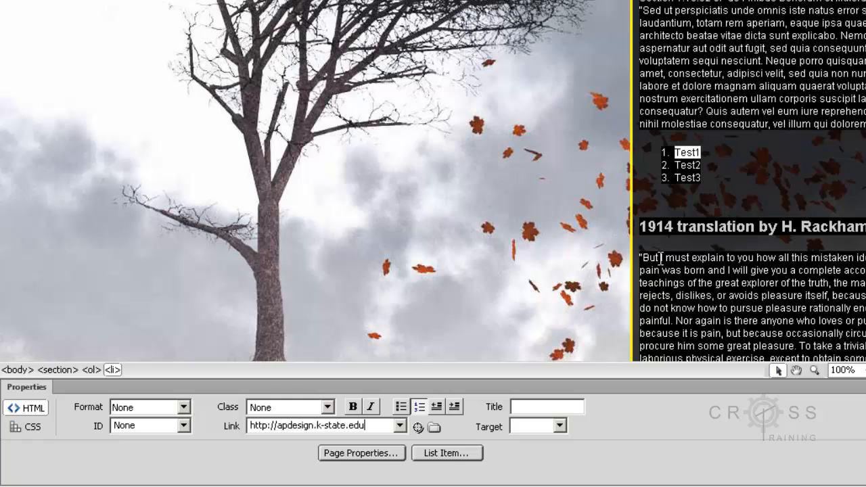
pyautogui.click(793, 198)
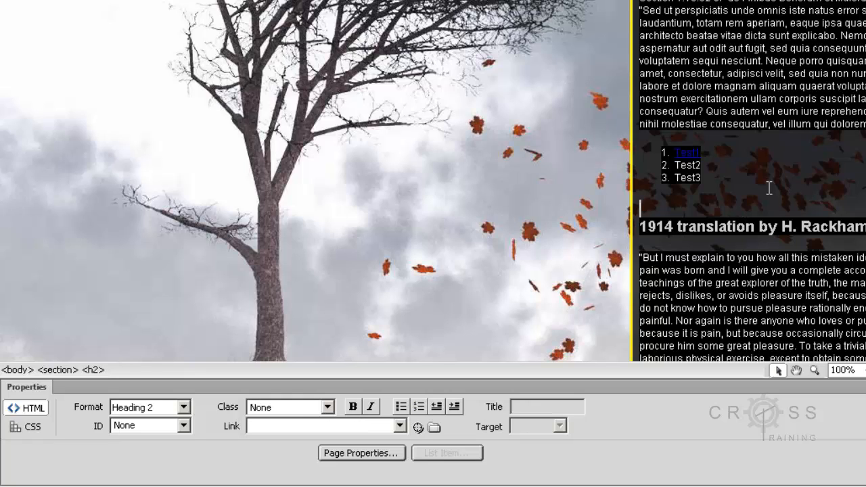
pyautogui.click(714, 156)
pyautogui.moveTo(717, 152); pyautogui.dragTo(671, 153)
pyautogui.click(731, 163)
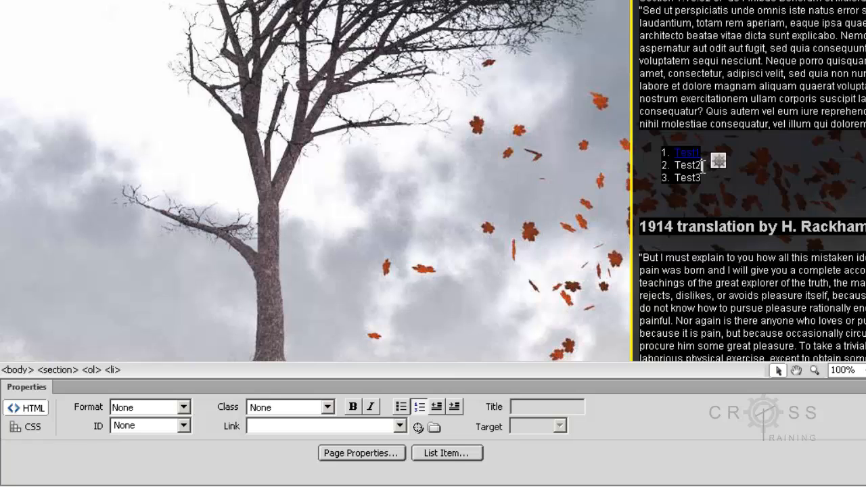
# Step: Link list item Test2 to a mailto: address for the site's contact e-mail
pyautogui.moveTo(704, 165); pyautogui.dragTo(675, 166)
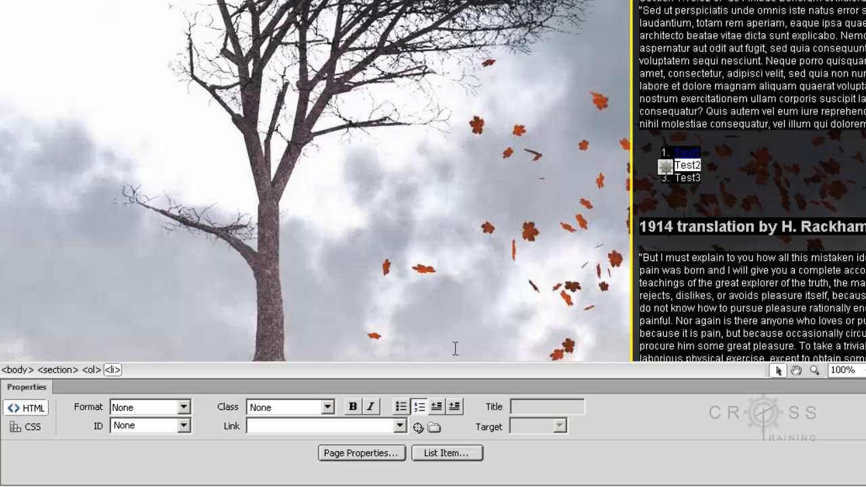
pyautogui.click(301, 427)
pyautogui.write('mailto')
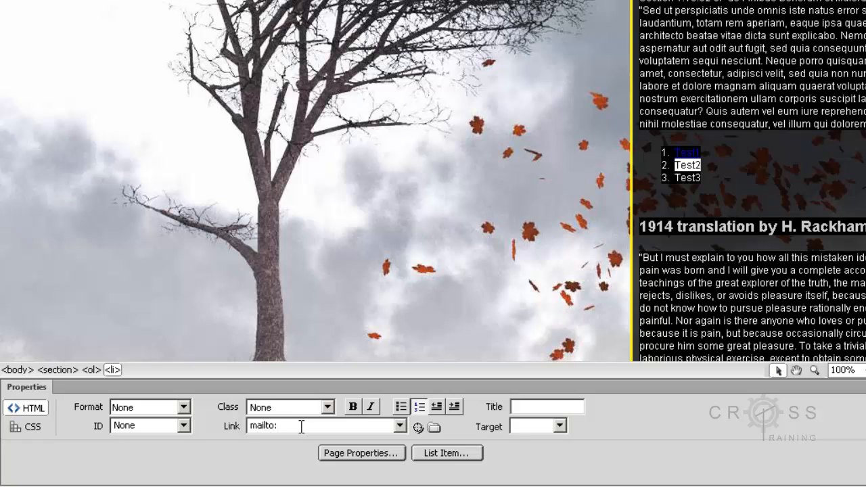
pyautogui.press('Return')
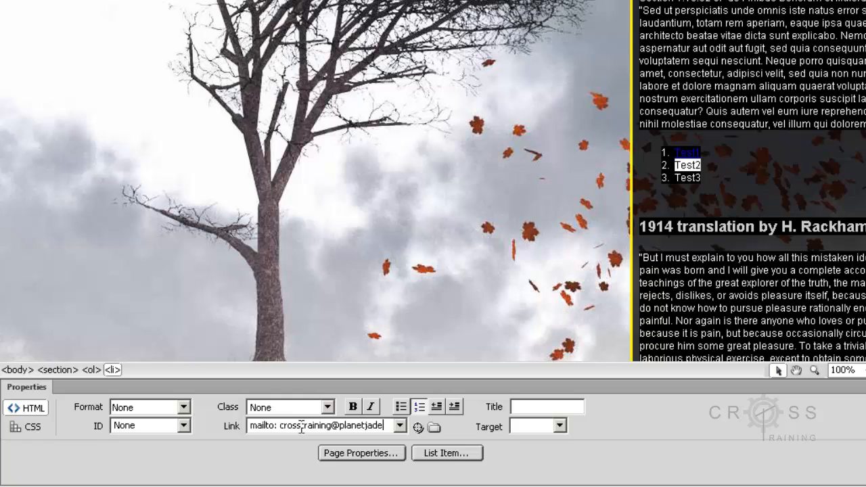
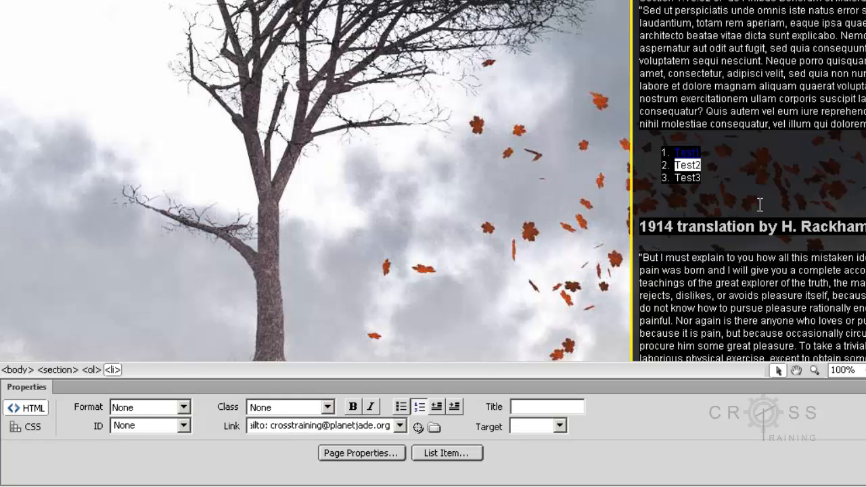
pyautogui.click(759, 205)
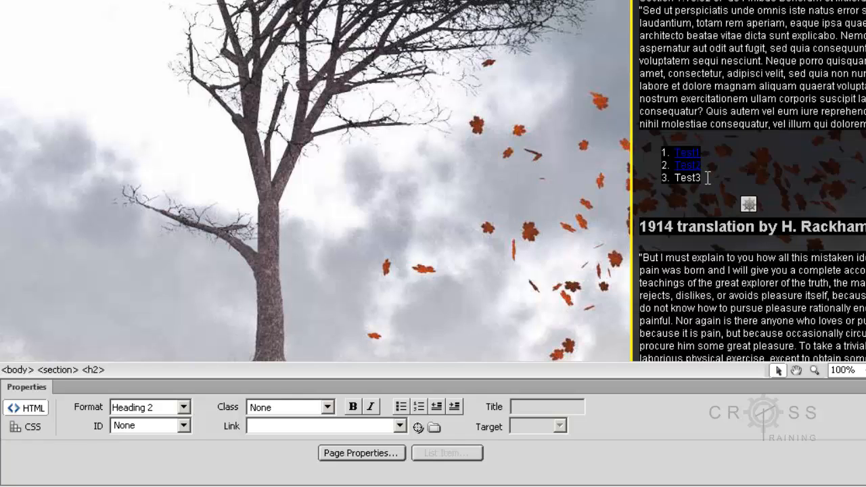
# Step: Select the text of list item Test3
pyautogui.click(707, 177)
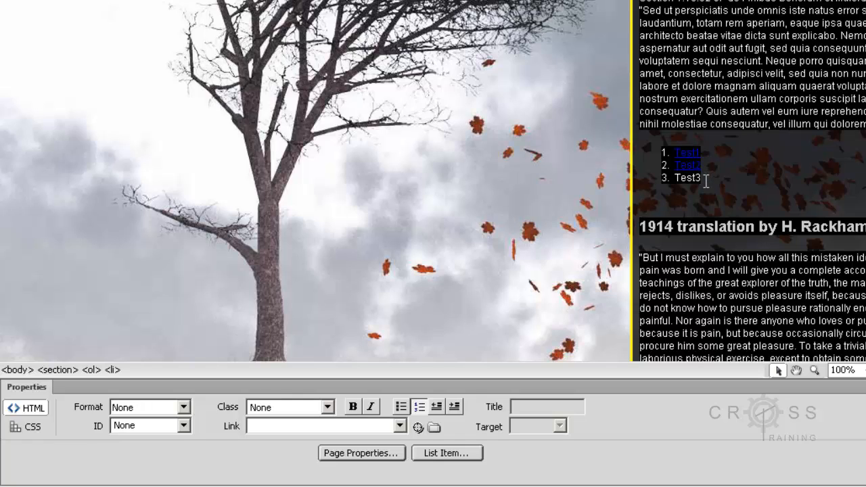
pyautogui.moveTo(705, 178); pyautogui.dragTo(674, 180)
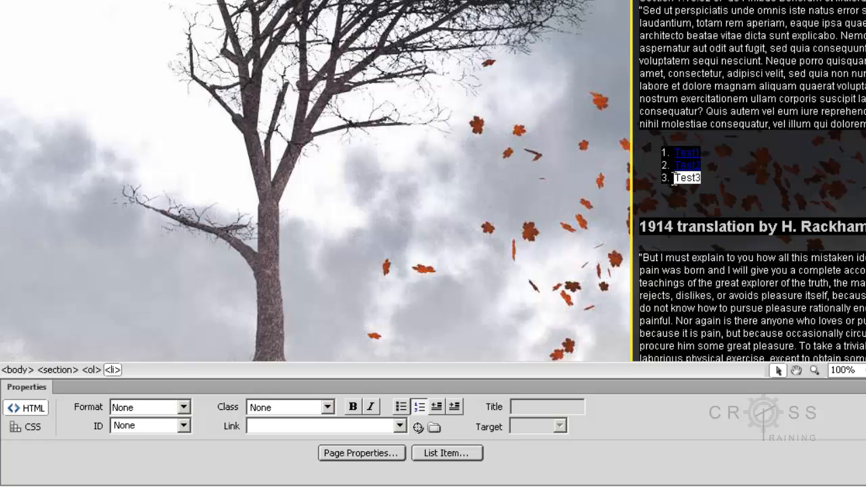
pyautogui.click(709, 179)
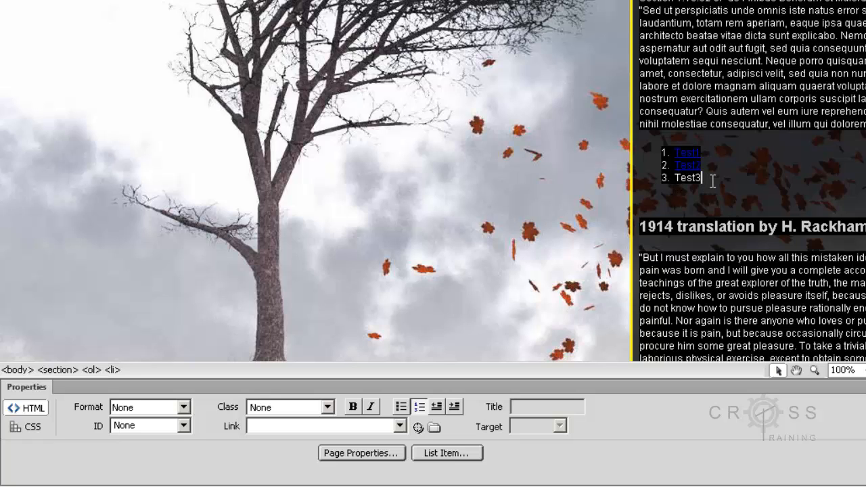
pyautogui.moveTo(708, 179); pyautogui.dragTo(673, 180)
pyautogui.click(709, 178)
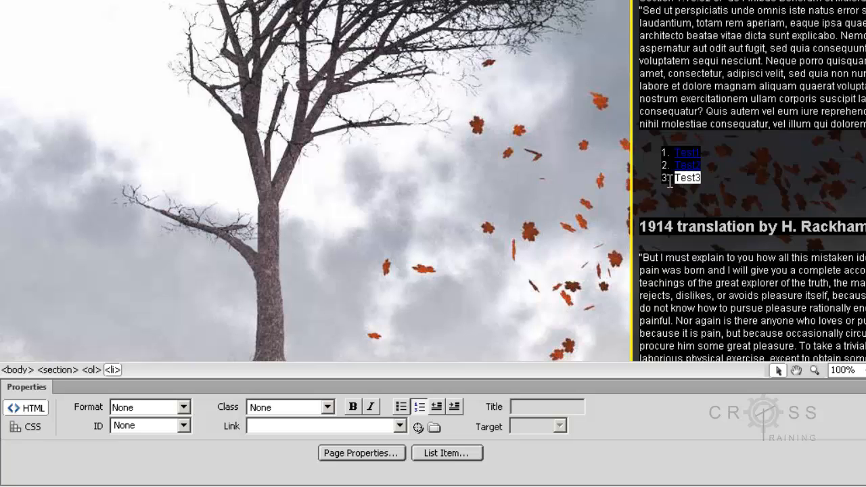
pyautogui.click(728, 187)
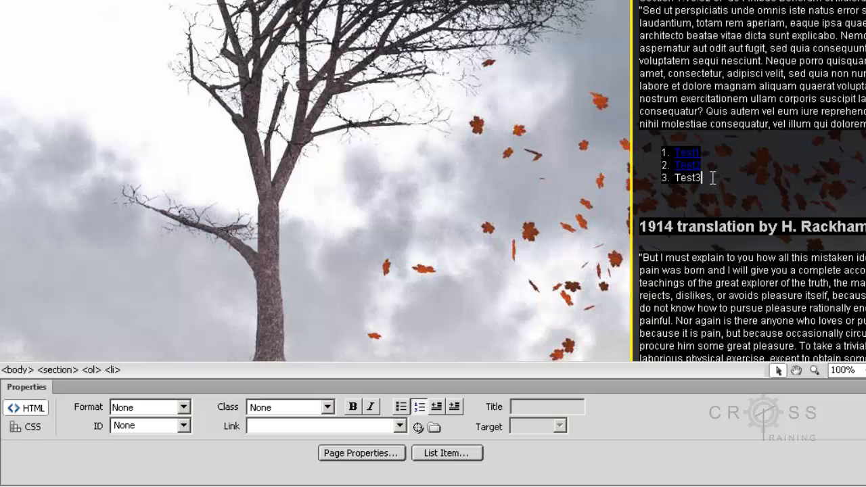
pyautogui.moveTo(713, 178); pyautogui.dragTo(672, 179)
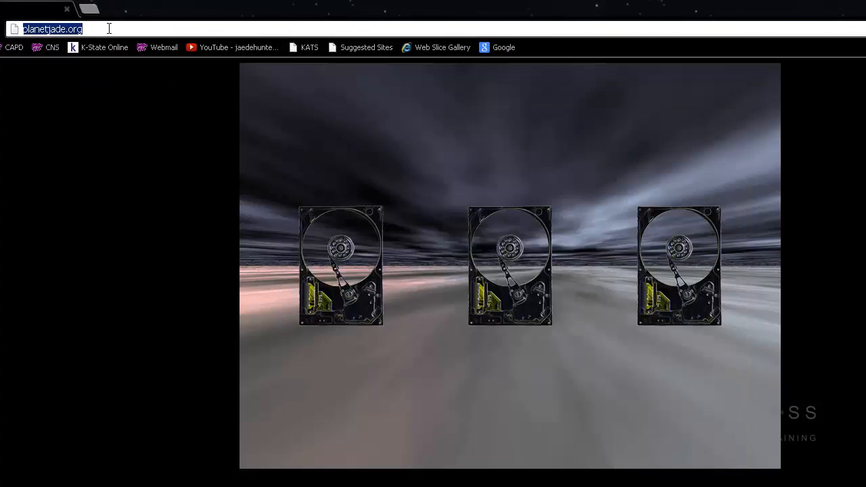
# Step: Go to google.com in the browser and open Google Maps
pyautogui.write('www.ks')
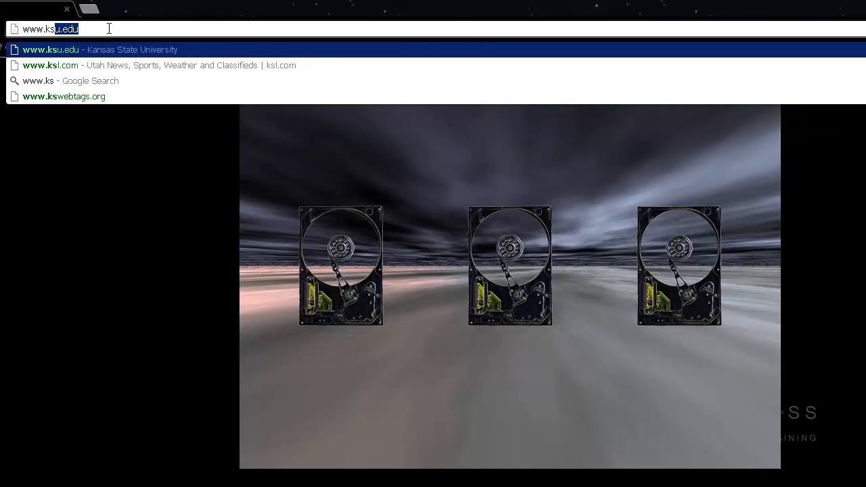
pyautogui.press('BackSpace')
pyautogui.press('BackSpace')
pyautogui.press('BackSpace')
pyautogui.write('goog')
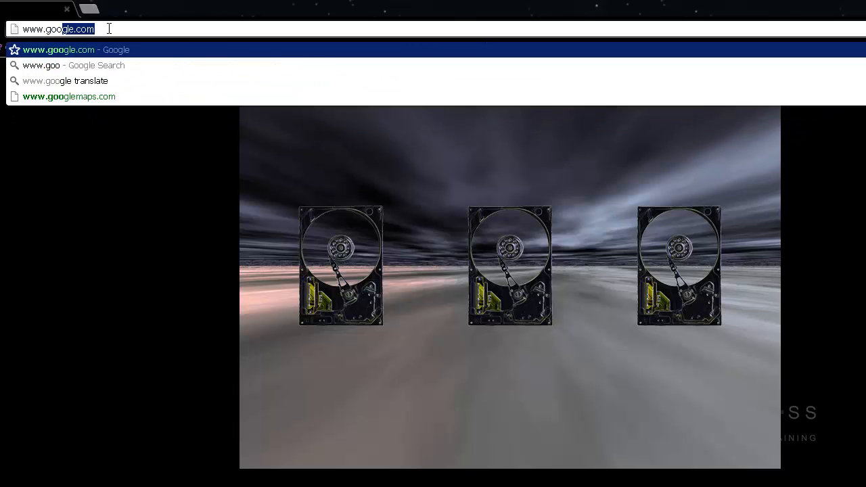
pyautogui.write('le.com/')
pyautogui.press('Return')
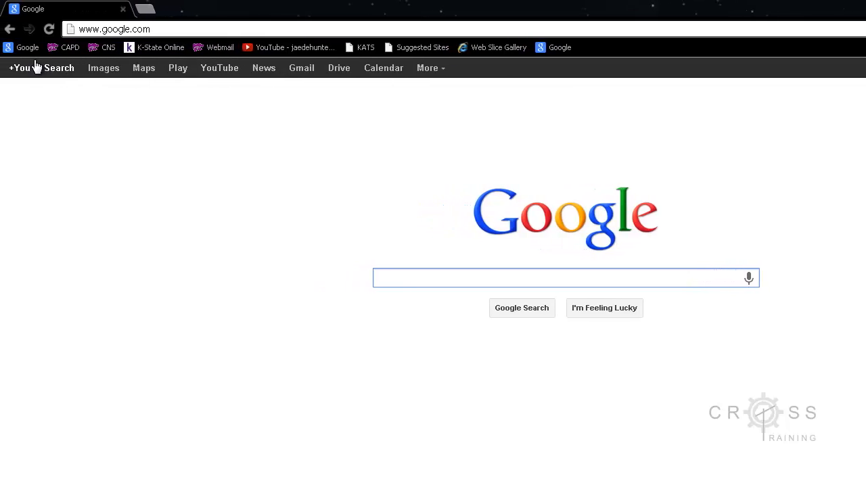
pyautogui.click(143, 76)
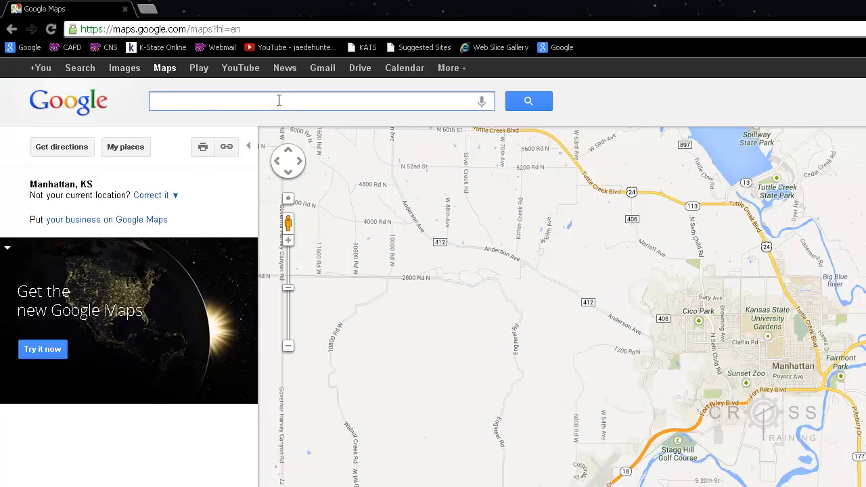
# Step: Search the map for Seaton Hall, Kansas State University, and select the page's URL
pyautogui.write('Seaton ha')
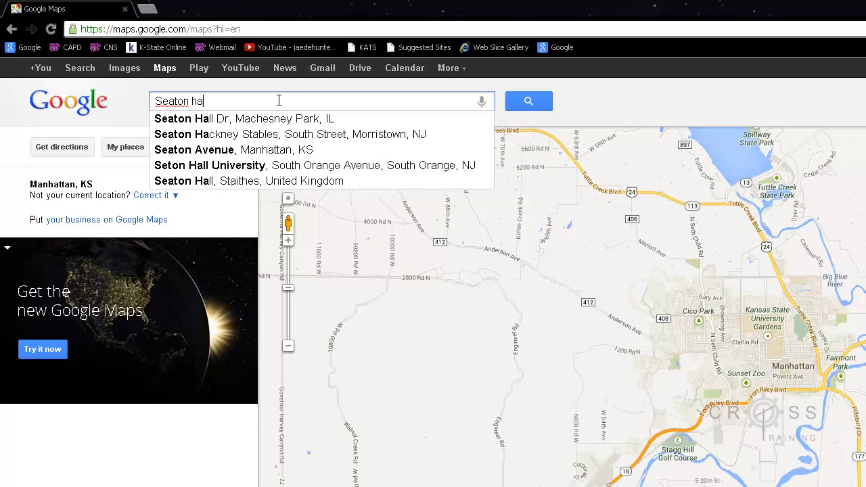
pyautogui.write('ll, Manh')
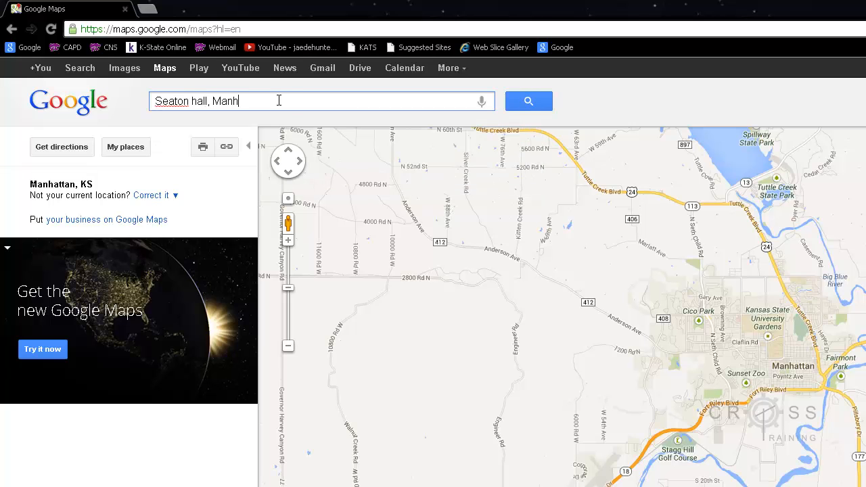
pyautogui.press('BackSpace')
pyautogui.press('BackSpace')
pyautogui.press('BackSpace')
pyautogui.press('BackSpace')
pyautogui.write('Kansas State University, Manhattan kans')
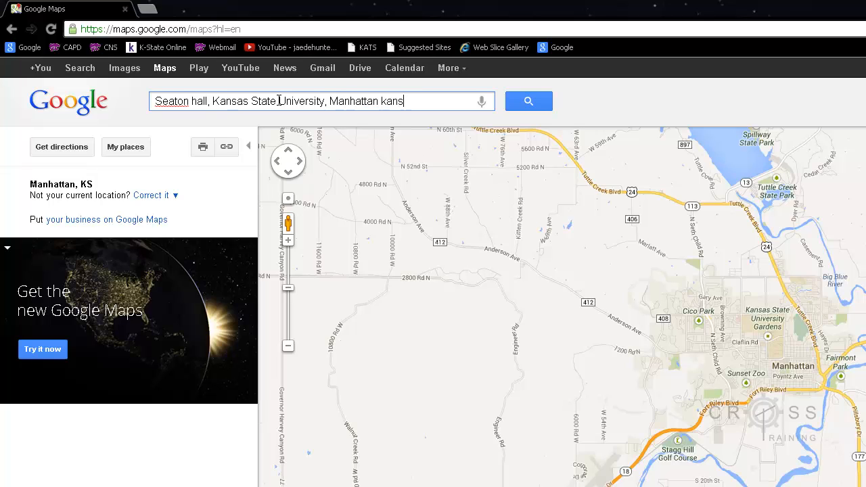
pyautogui.write('as 66506')
pyautogui.press('Return')
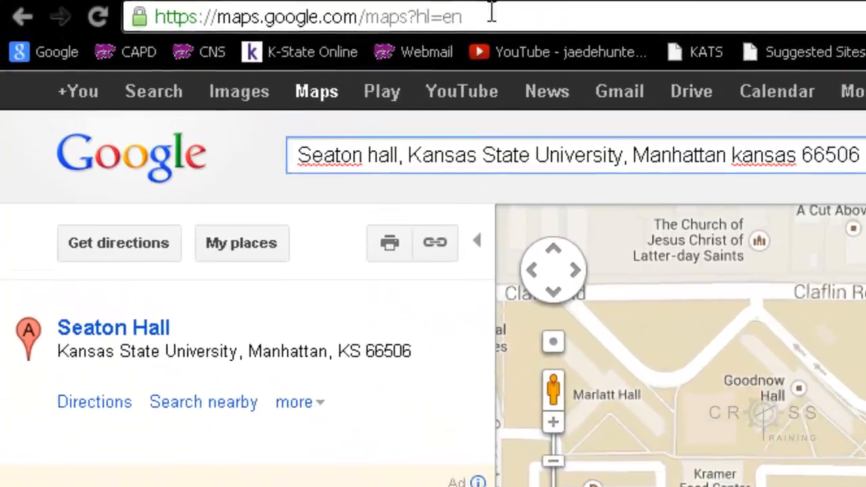
pyautogui.click(349, 22)
pyautogui.hotkey('ctrl', 'c')
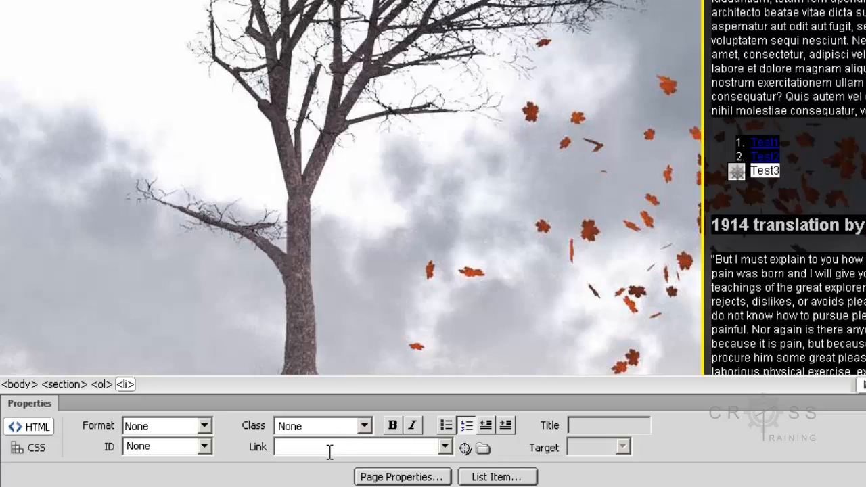
# Step: Paste the copied Google Maps address as Test3's link
pyautogui.click(330, 448)
pyautogui.hotkey('ctrl', 'v')
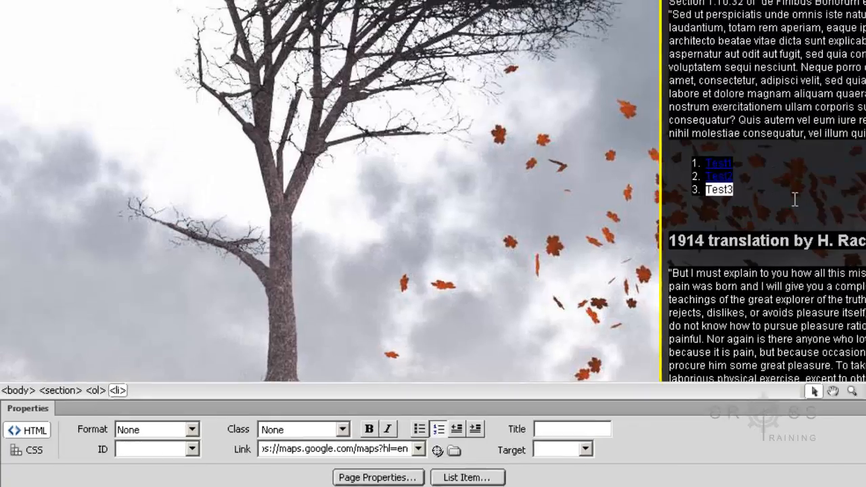
pyautogui.click(847, 180)
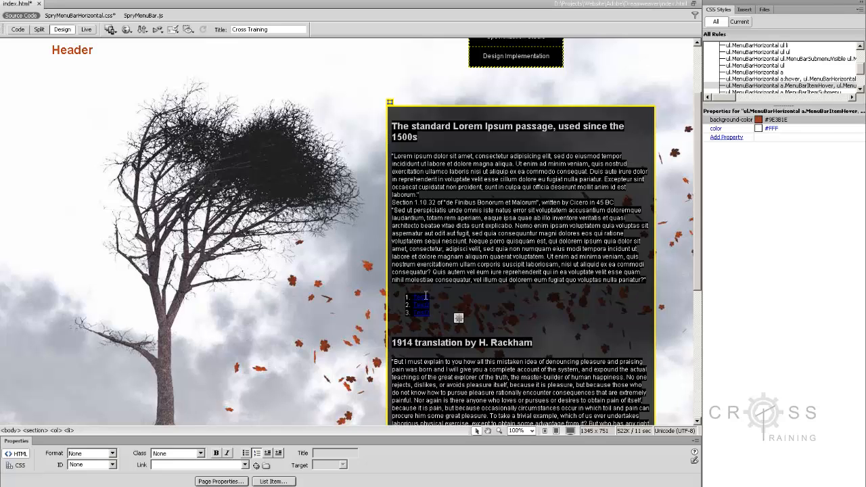
# Step: Check Test1's link and leave its text format at None
pyautogui.click(437, 296)
pyautogui.click(477, 280)
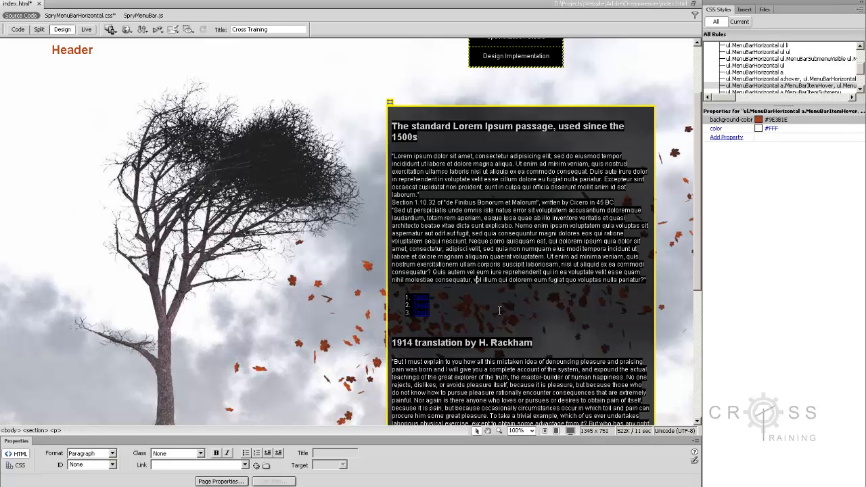
pyautogui.click(427, 297)
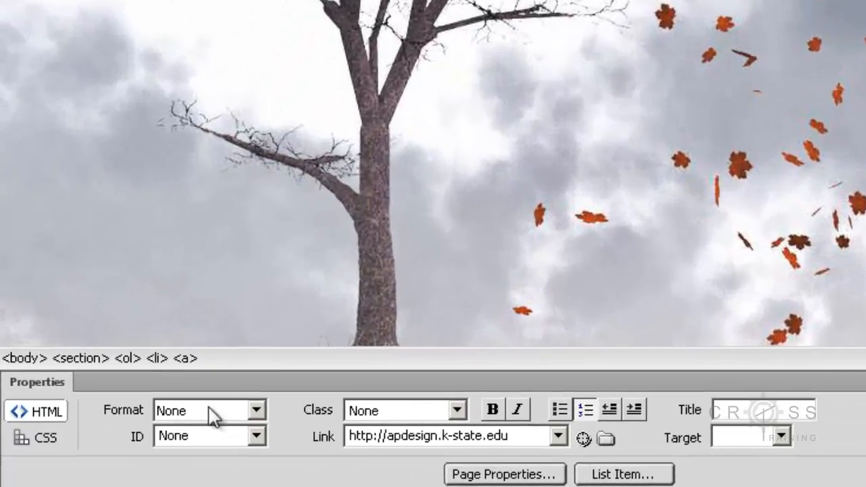
pyautogui.click(257, 411)
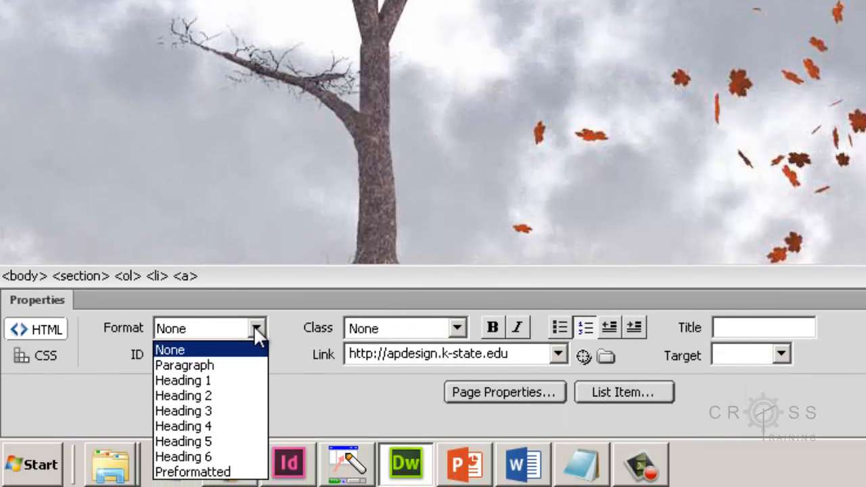
pyautogui.click(255, 328)
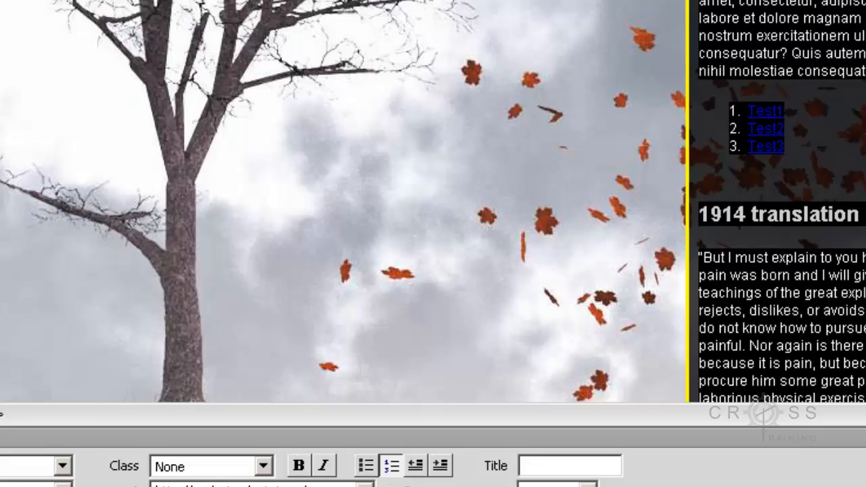
# Step: Open Page Properties on its Links (CSS) category
pyautogui.click(477, 394)
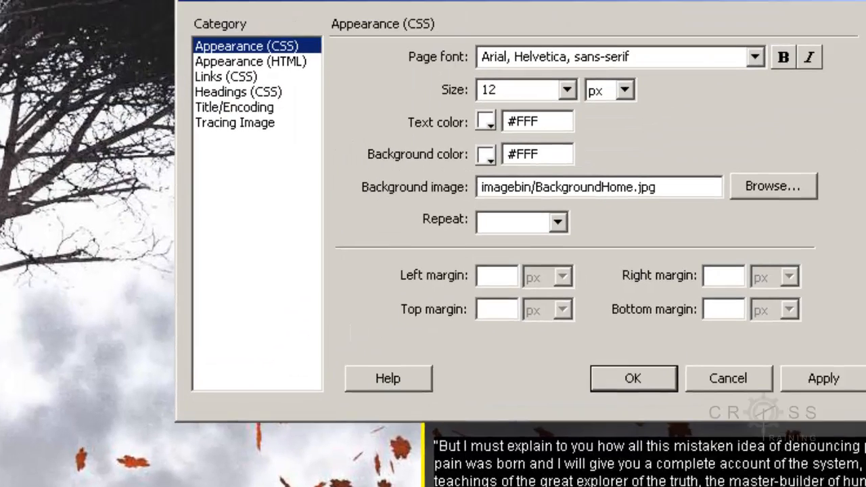
pyautogui.click(145, 129)
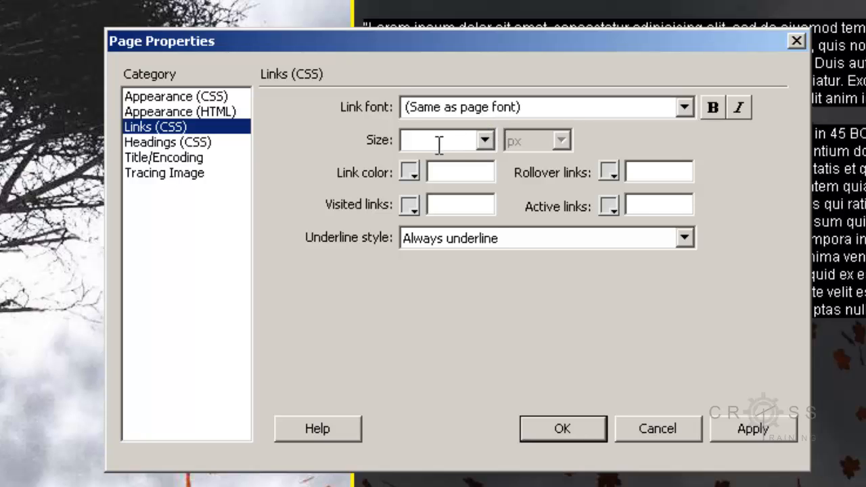
# Step: Set link colours: light green normal, orange-red rollover, grey visited, white active
pyautogui.click(410, 172)
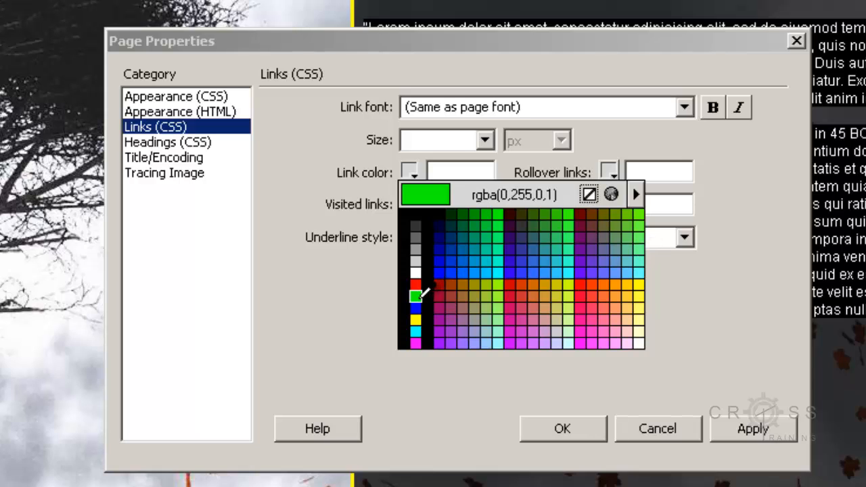
pyautogui.click(570, 317)
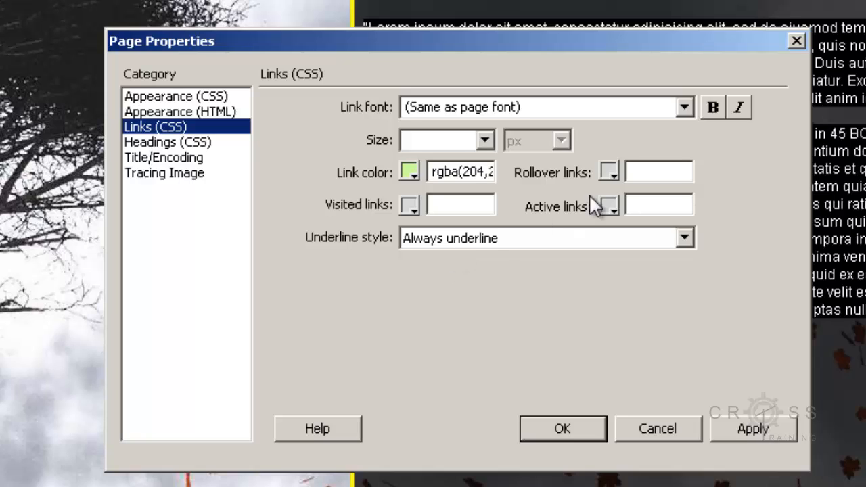
pyautogui.click(608, 172)
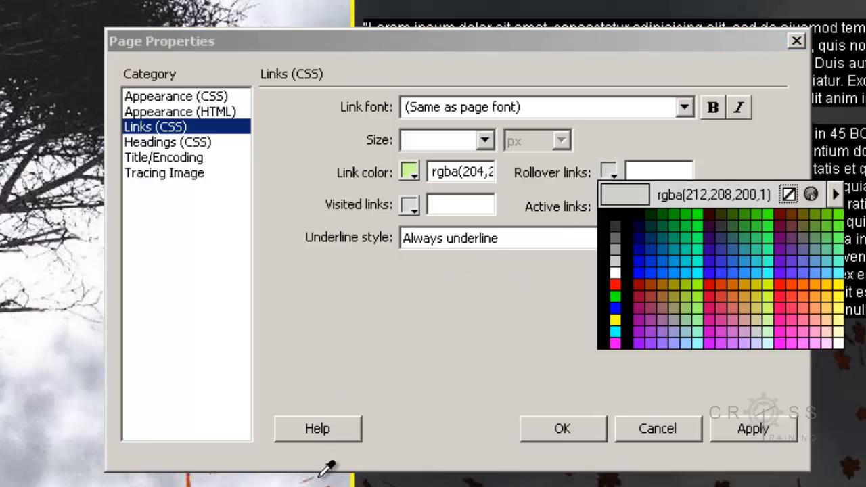
pyautogui.click(189, 482)
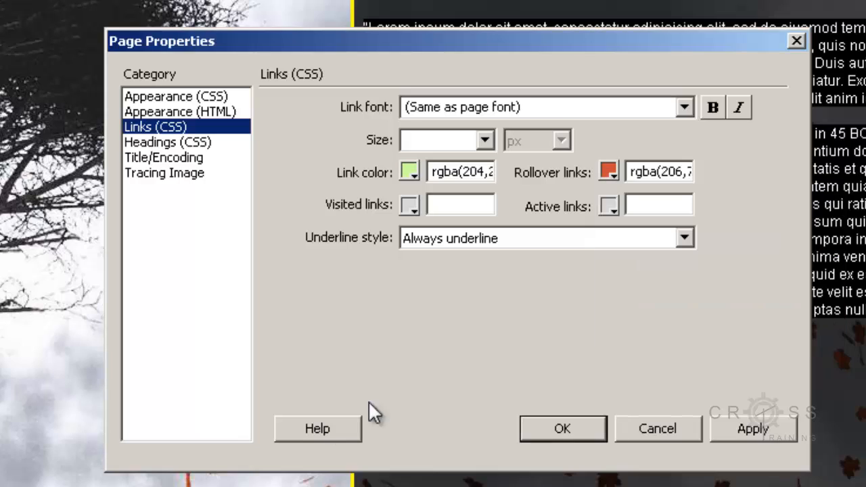
pyautogui.click(404, 201)
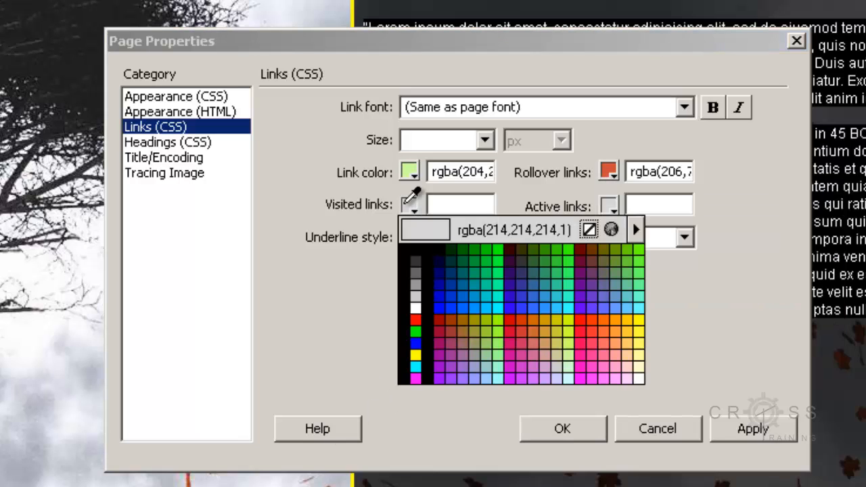
pyautogui.click(415, 284)
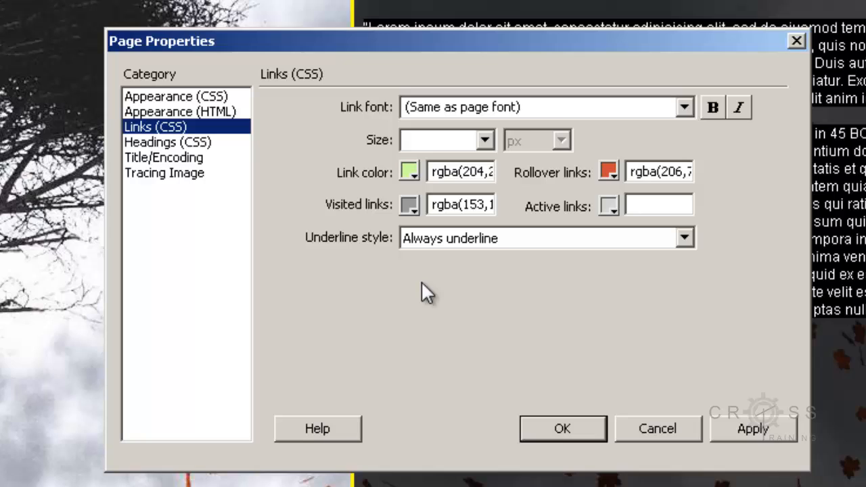
pyautogui.click(609, 206)
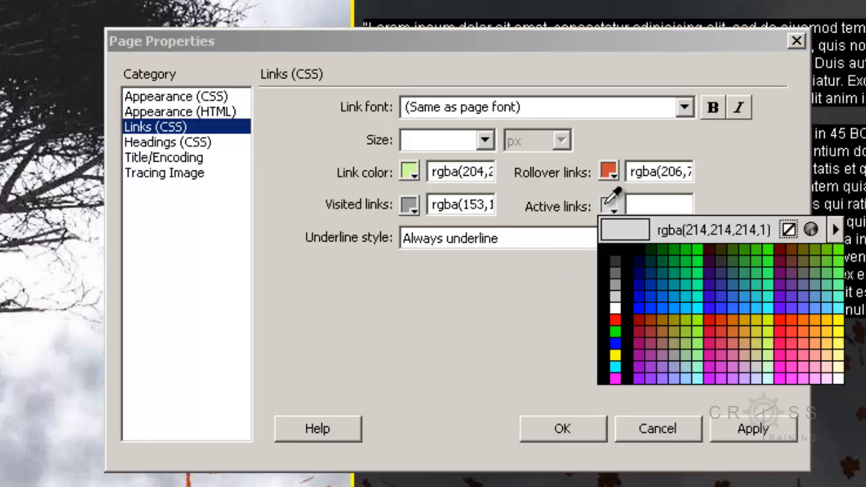
pyautogui.click(616, 309)
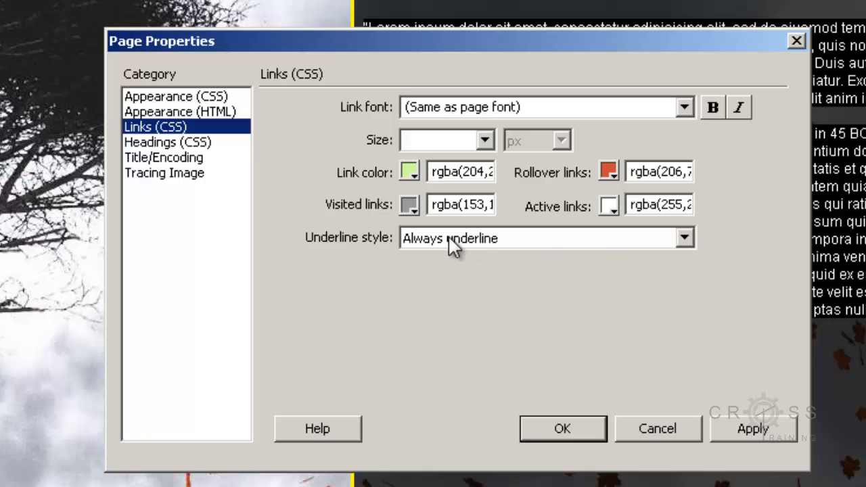
# Step: Set links to never underline, then apply and close Page Properties
pyautogui.click(686, 239)
pyautogui.click(668, 274)
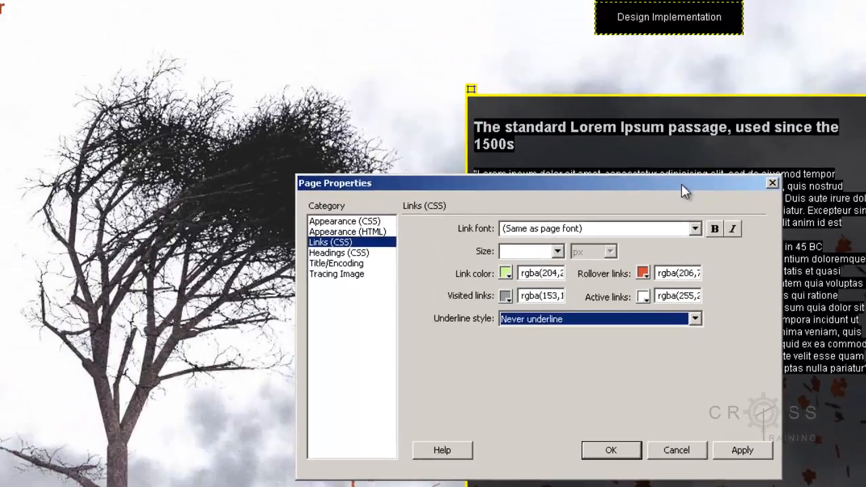
pyautogui.moveTo(681, 190); pyautogui.dragTo(407, 44)
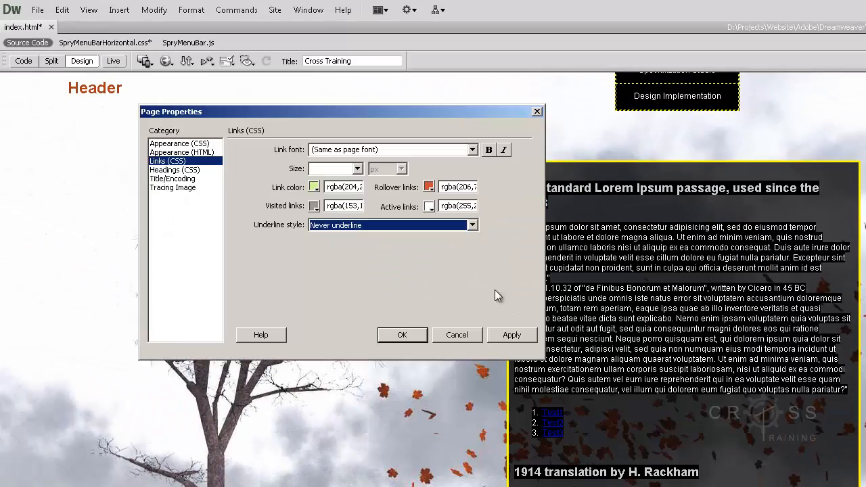
pyautogui.click(513, 335)
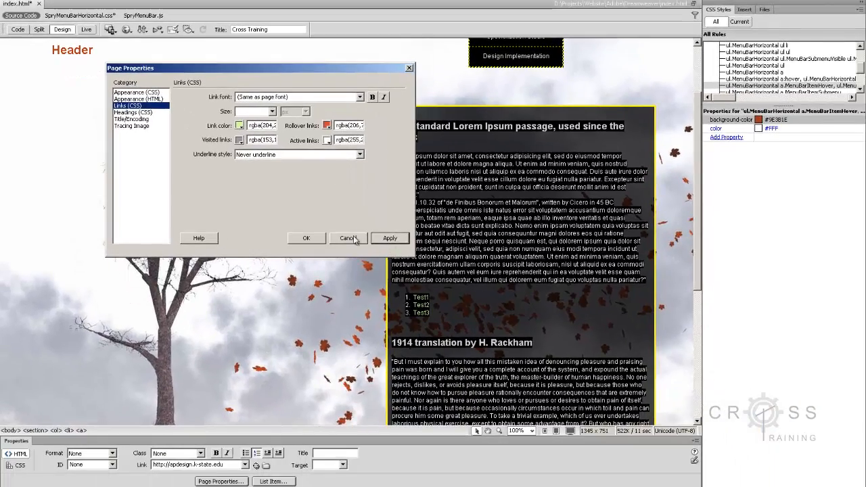
pyautogui.click(306, 237)
# Step: Preview the styled links in Live view, then save index.html
pyautogui.click(86, 29)
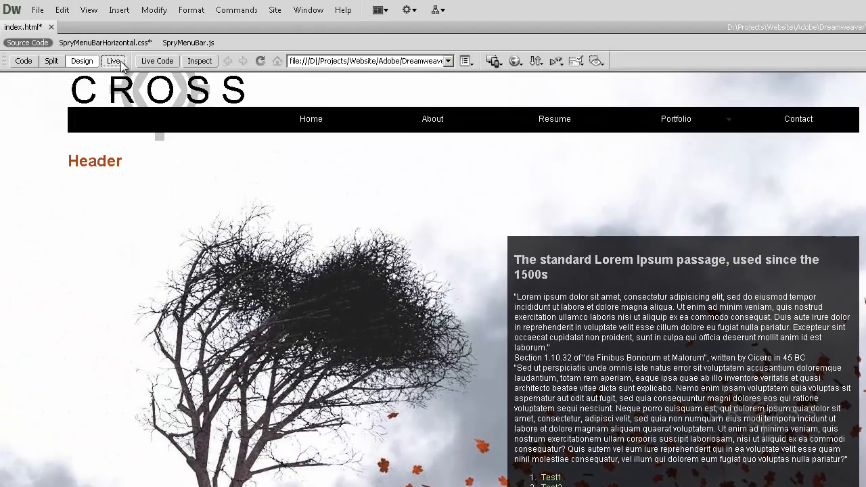
pyautogui.click(115, 61)
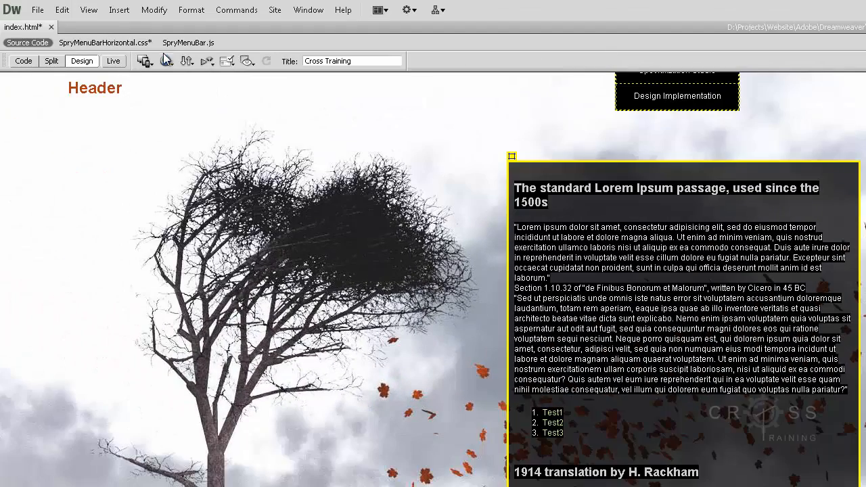
pyautogui.click(38, 10)
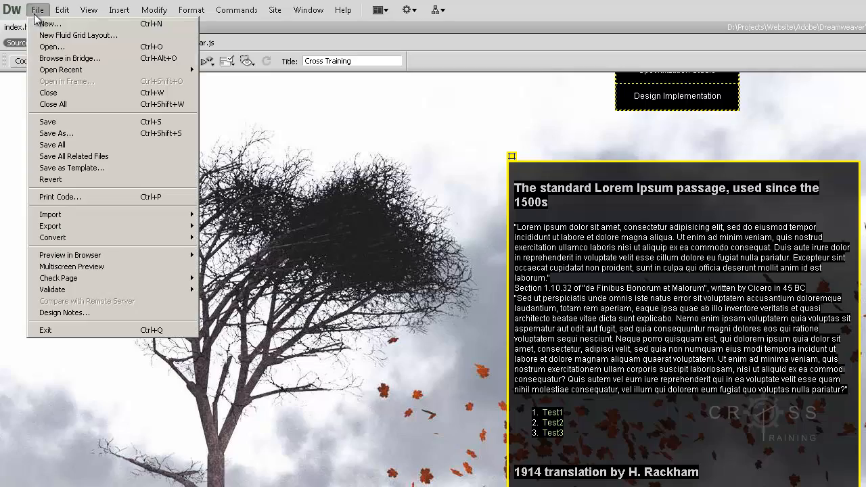
pyautogui.click(86, 121)
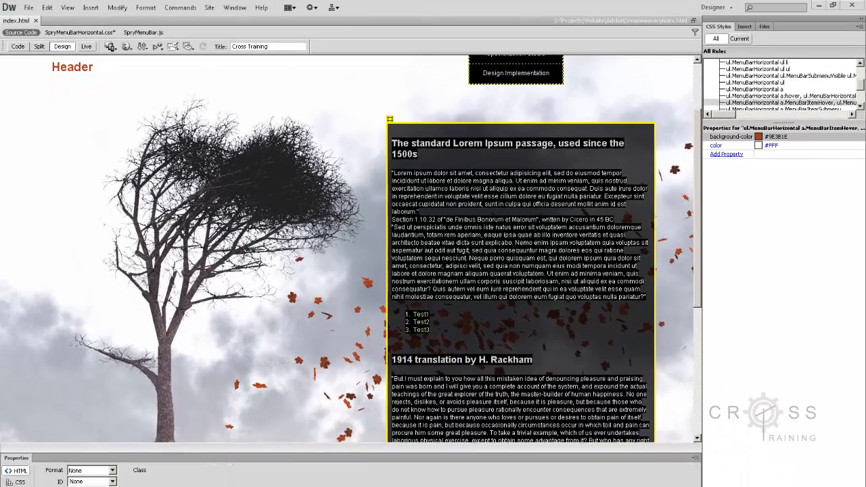
pyautogui.click(432, 322)
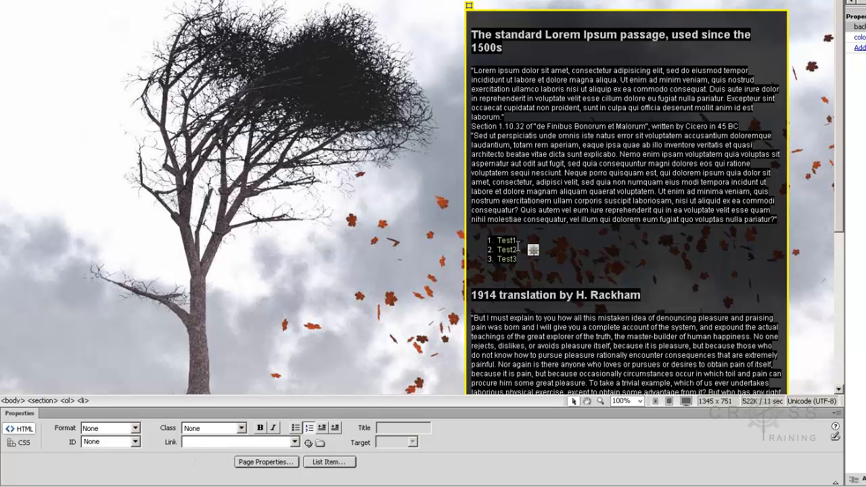
pyautogui.moveTo(518, 240); pyautogui.dragTo(497, 241)
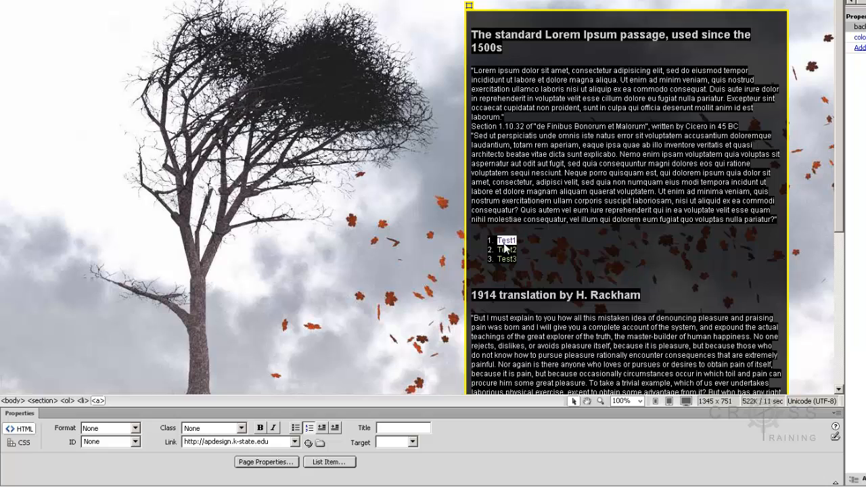
pyautogui.click(257, 462)
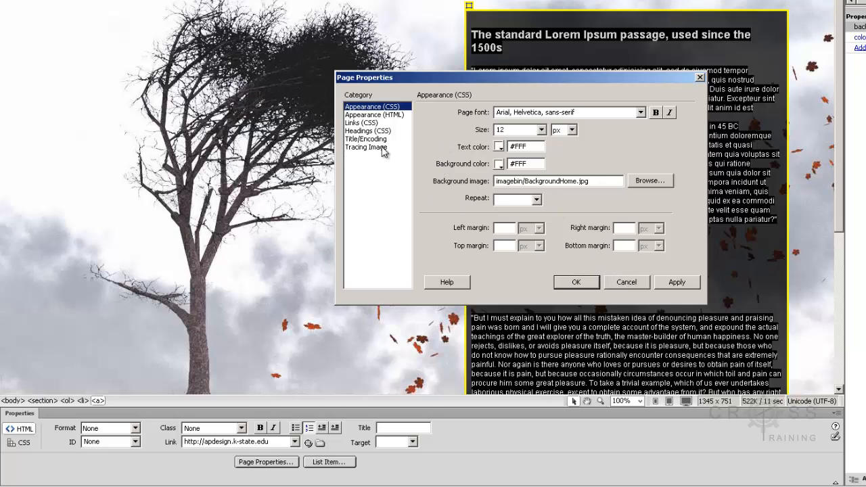
pyautogui.click(364, 122)
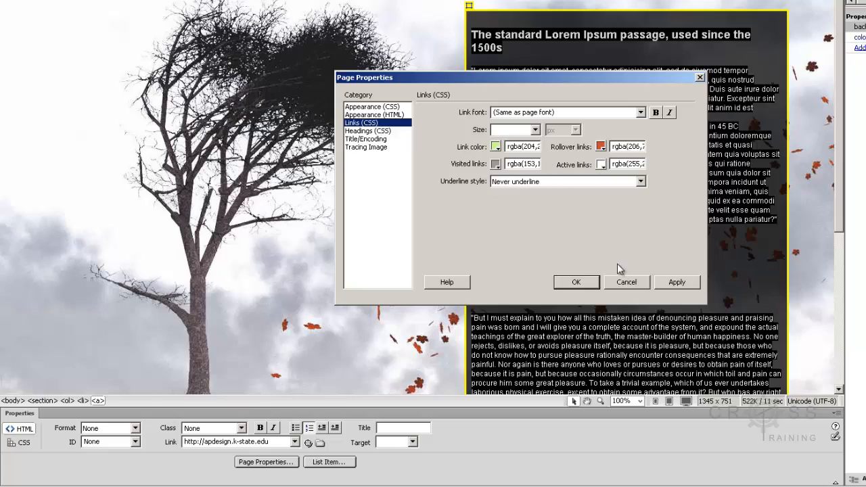
pyautogui.click(626, 283)
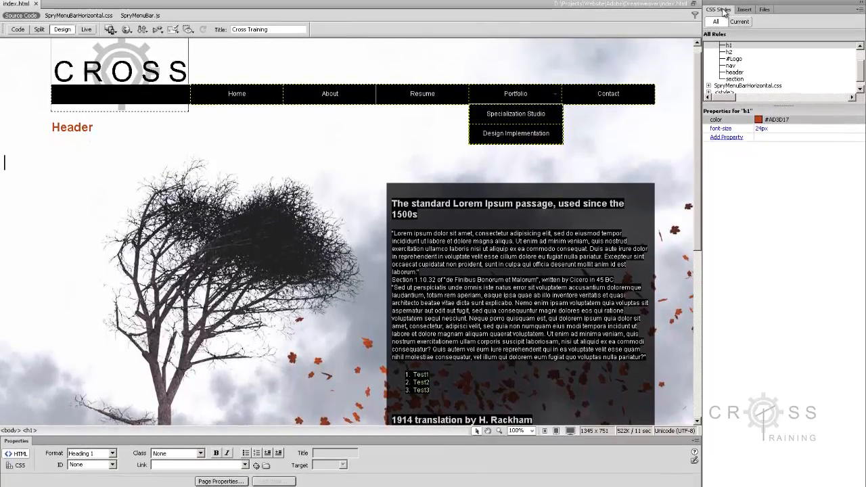
pyautogui.click(103, 128)
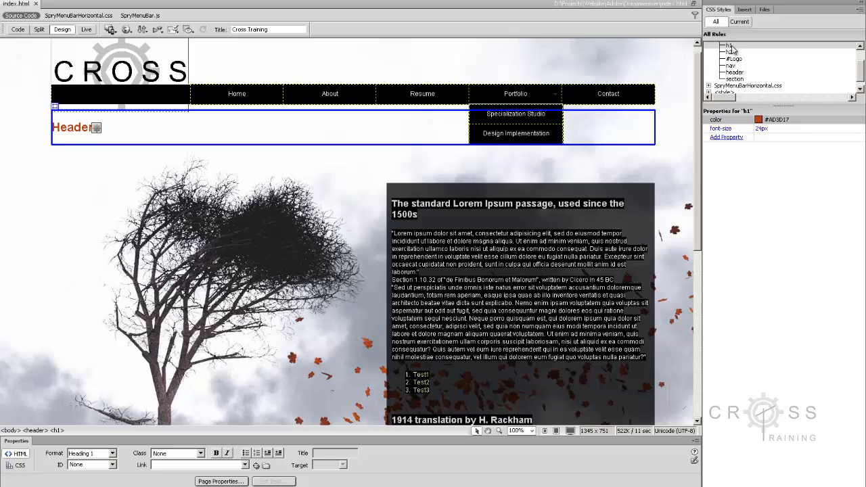
pyautogui.click(729, 44)
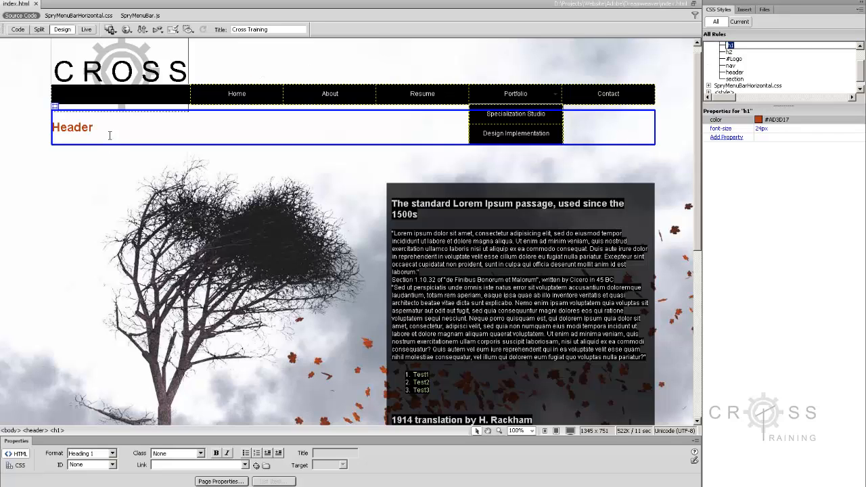
pyautogui.moveTo(96, 127); pyautogui.dragTo(54, 127)
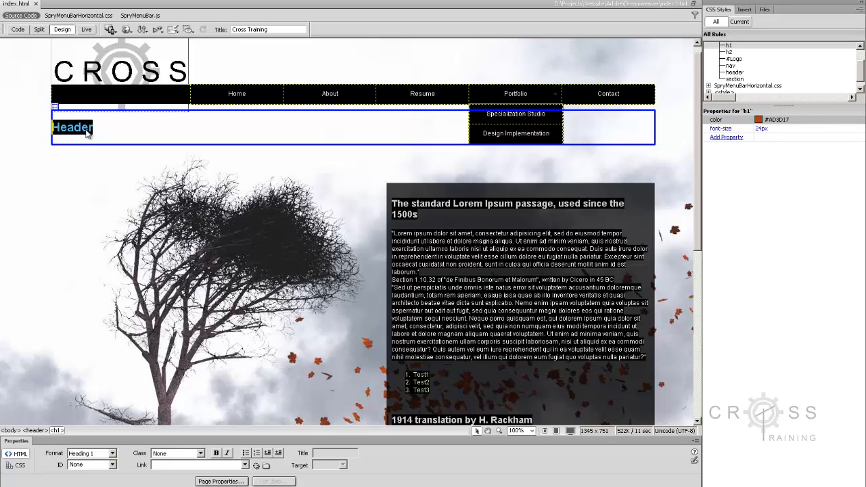
pyautogui.click(86, 30)
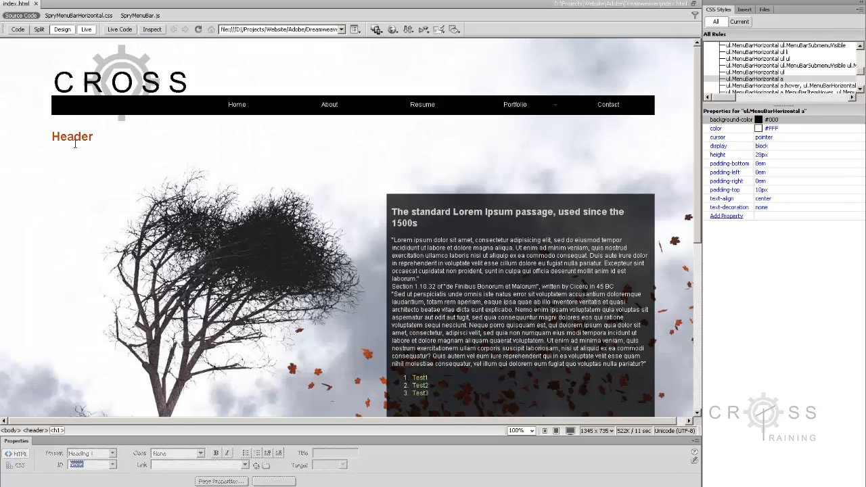
pyautogui.click(86, 29)
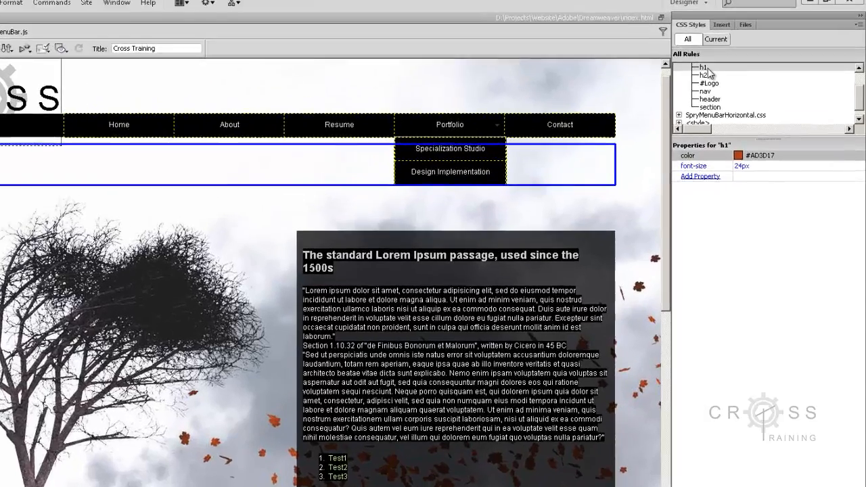
pyautogui.click(725, 50)
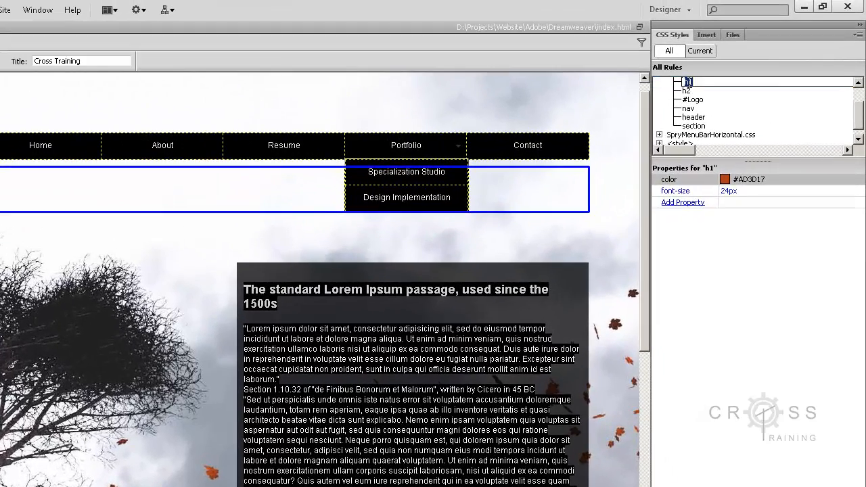
# Step: Add a text-shadow property to the h1 rule in CSS Styles
pyautogui.click(706, 92)
pyautogui.click(689, 83)
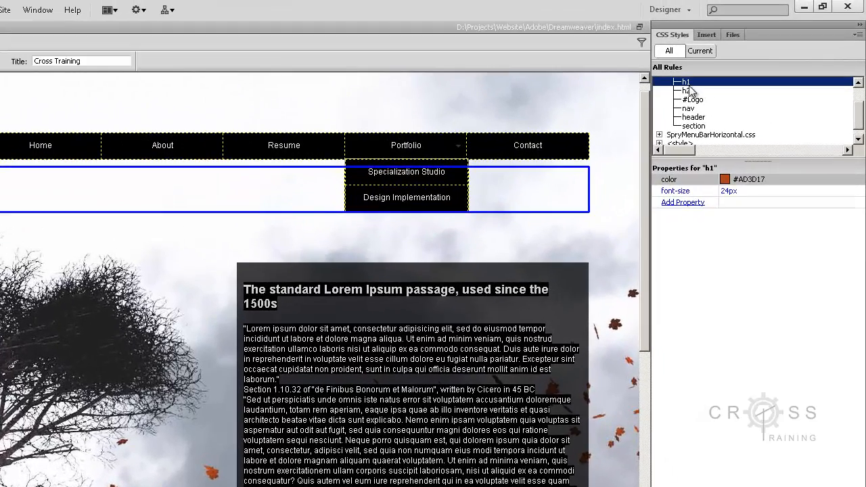
pyautogui.click(688, 202)
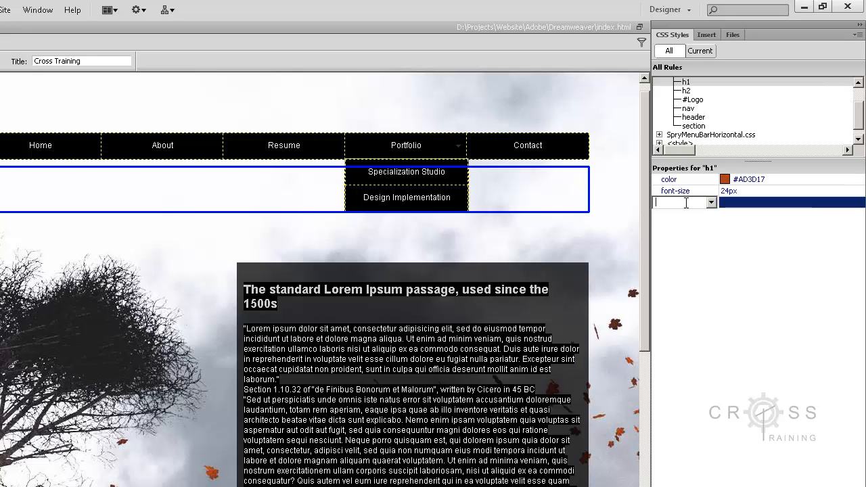
pyautogui.click(711, 202)
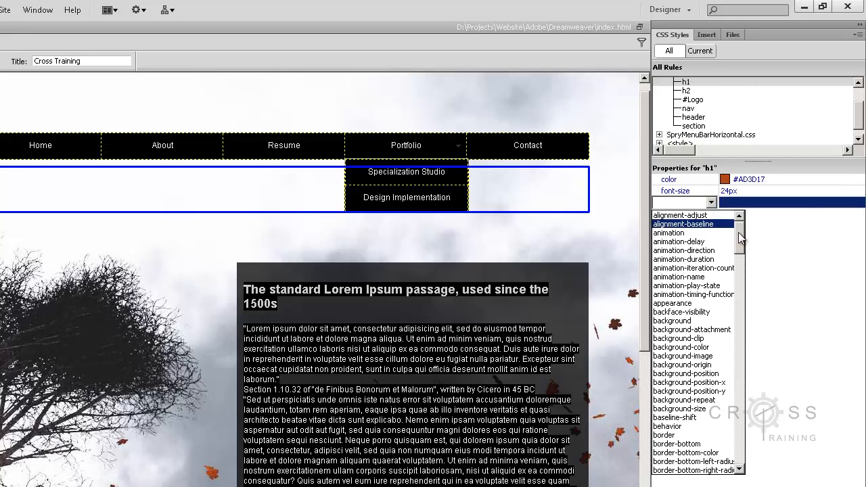
pyautogui.scroll(-1, 742, 238)
pyautogui.moveTo(742, 249); pyautogui.dragTo(747, 423)
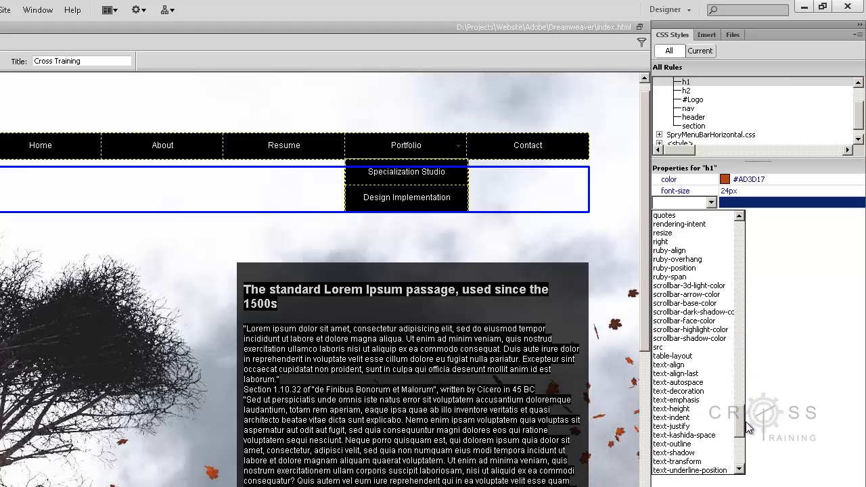
pyautogui.click(700, 452)
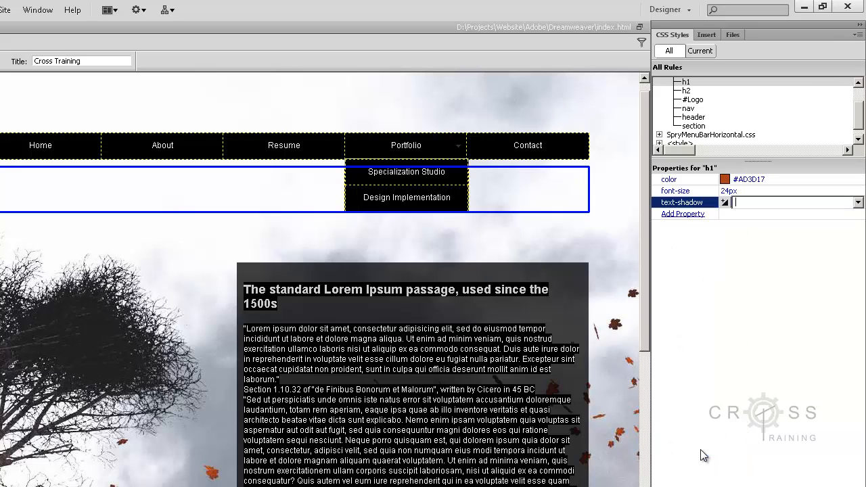
# Step: Set the h1 text-shadow to 5px X offset, 5px Y offset, 5px blur, black
pyautogui.click(858, 202)
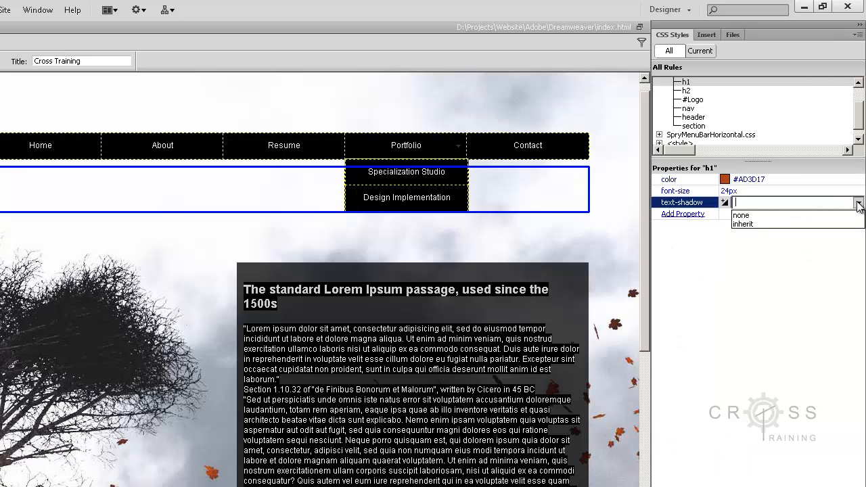
pyautogui.click(858, 202)
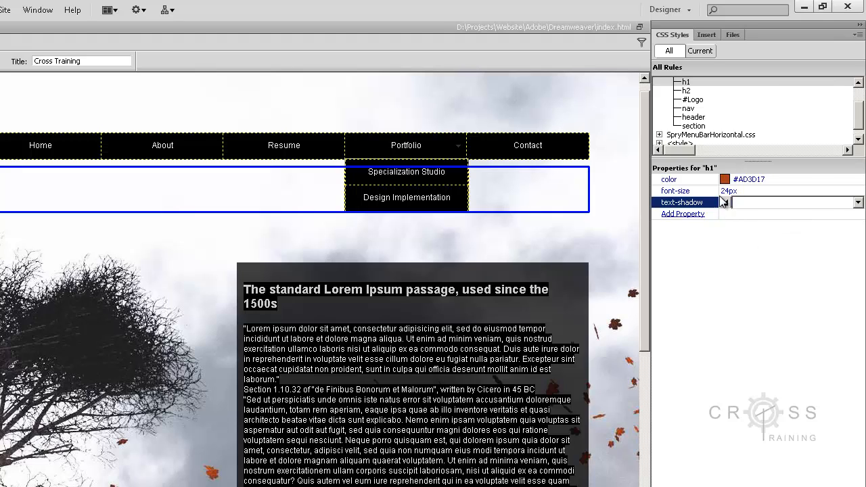
pyautogui.click(723, 203)
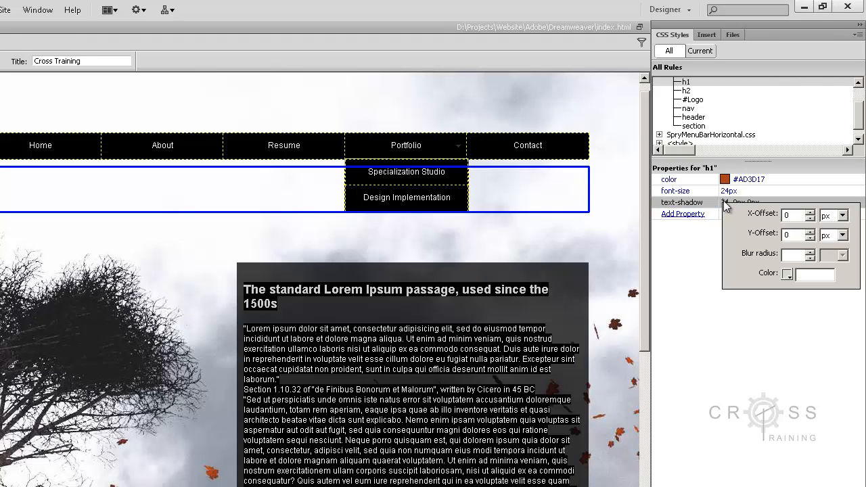
pyautogui.doubleClick(795, 216)
pyautogui.doubleClick(786, 234)
pyautogui.write('5')
pyautogui.click(794, 255)
pyautogui.write('5')
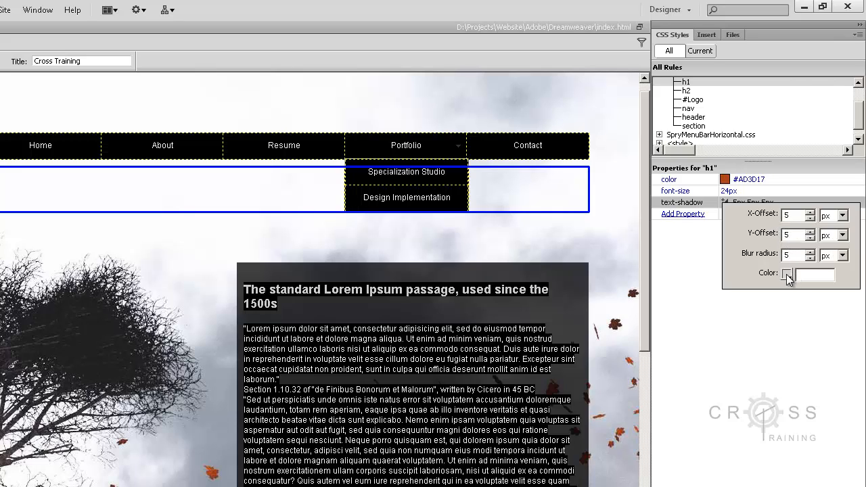
pyautogui.click(787, 274)
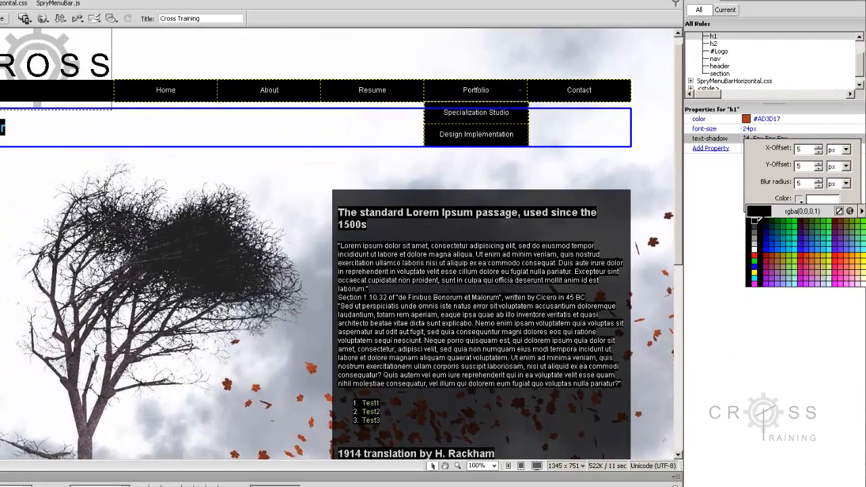
pyautogui.click(737, 299)
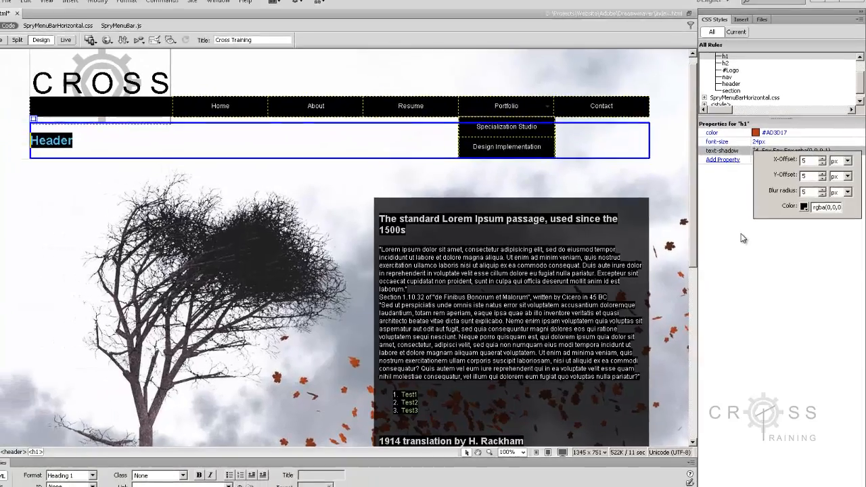
pyautogui.click(731, 232)
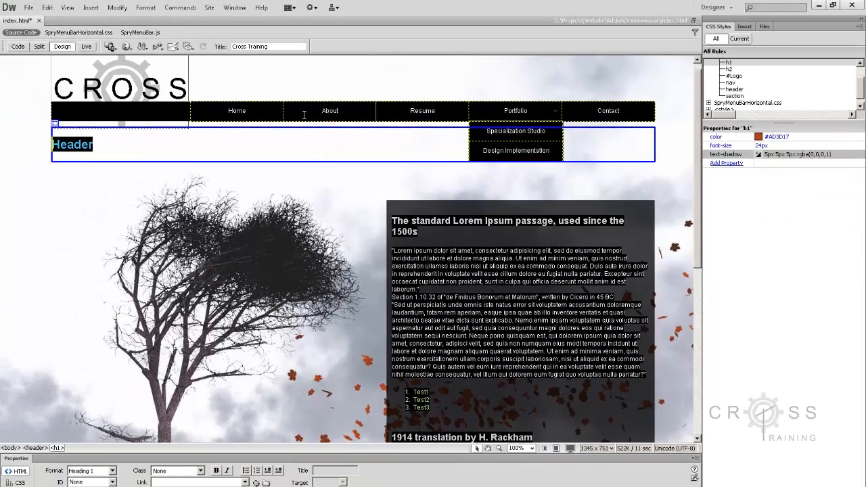
# Step: Change the h1 shadow colour to rgba(0,0,0,0.5) and check the softer shadow live
pyautogui.click(86, 46)
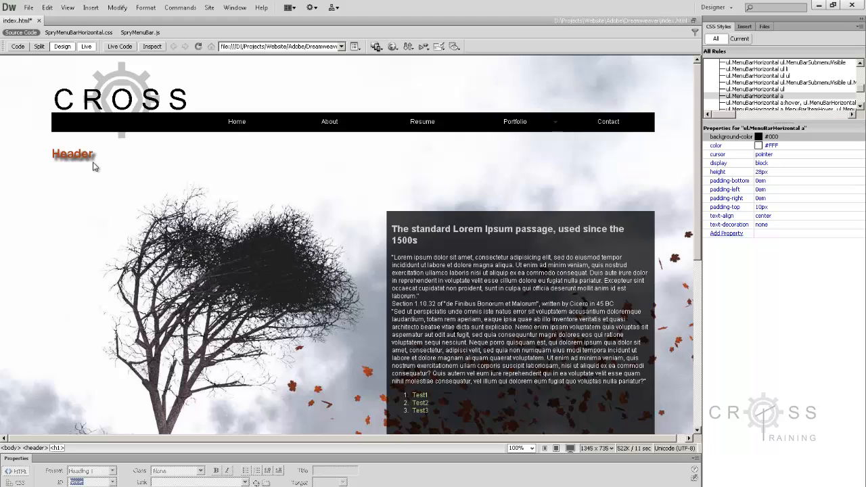
pyautogui.click(86, 46)
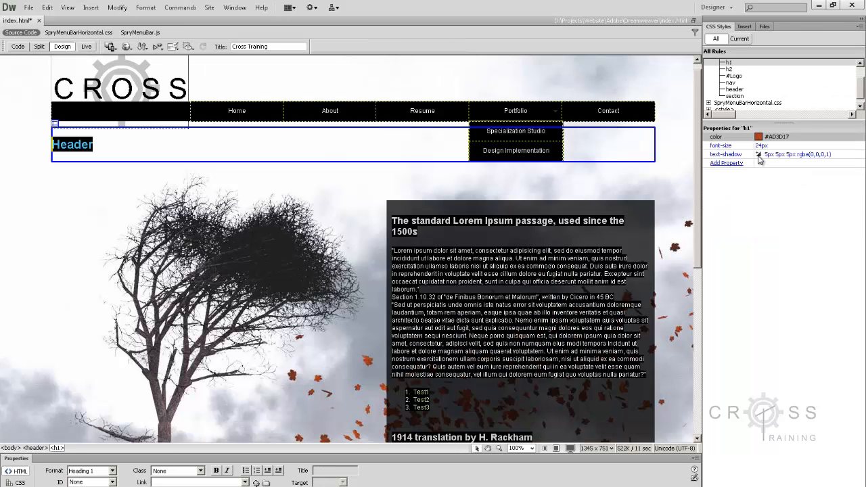
pyautogui.click(760, 155)
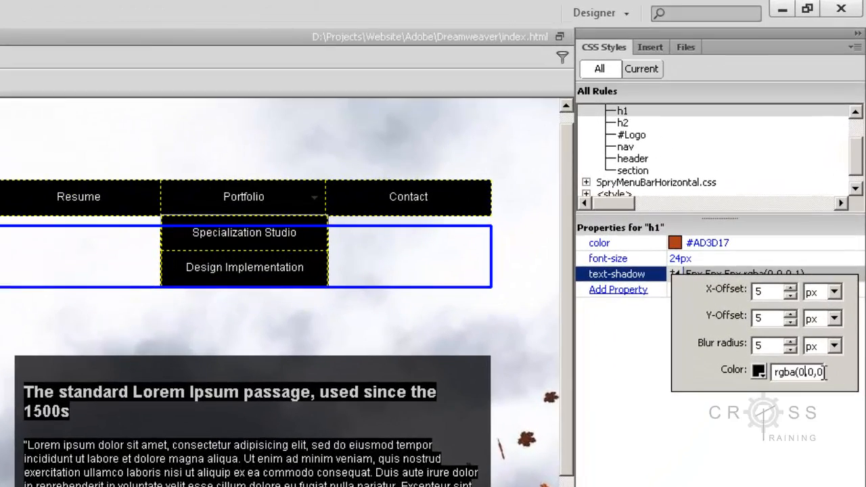
pyautogui.click(824, 371)
pyautogui.press('BackSpace')
pyautogui.write('0')
pyautogui.click(764, 457)
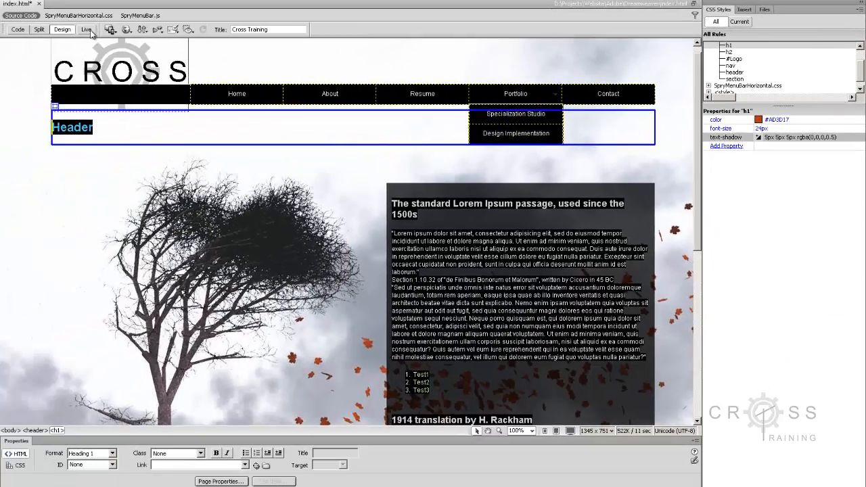
pyautogui.click(86, 29)
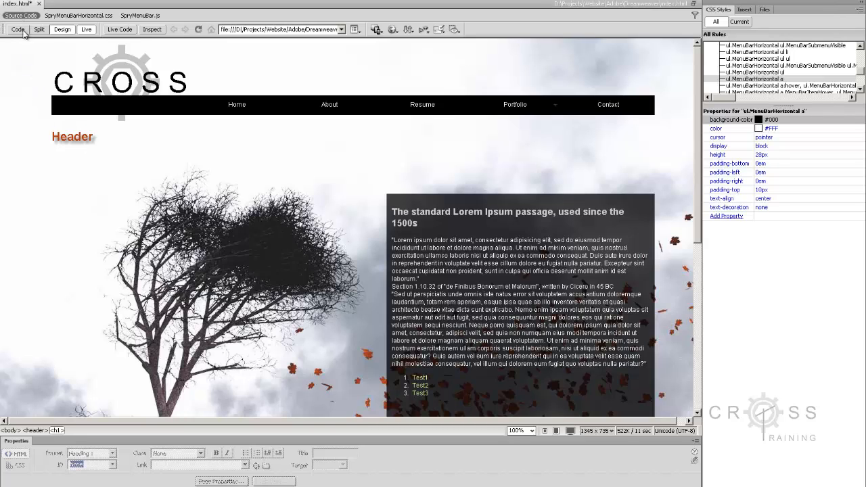
# Step: Turn off Live view and click below the Header heading to deselect it
pyautogui.click(86, 30)
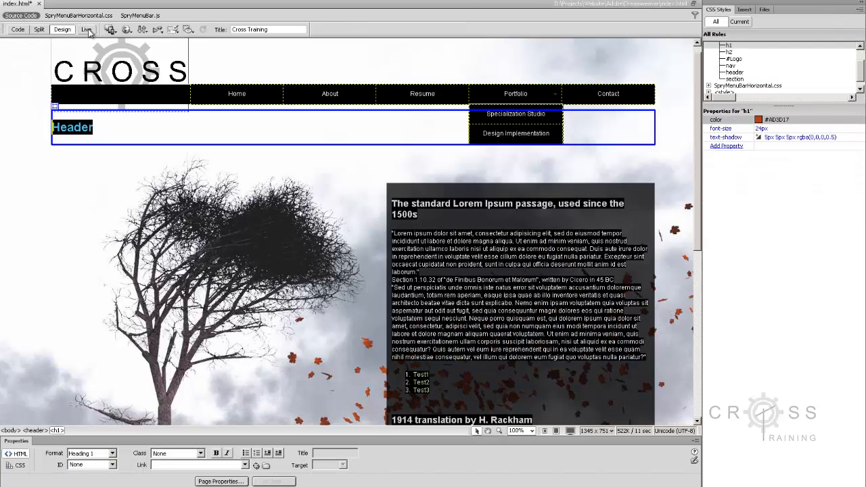
pyautogui.click(120, 134)
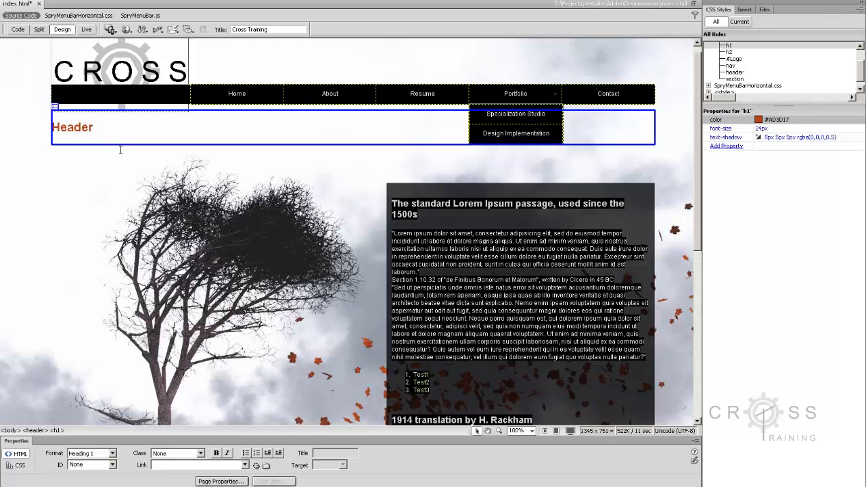
pyautogui.click(121, 156)
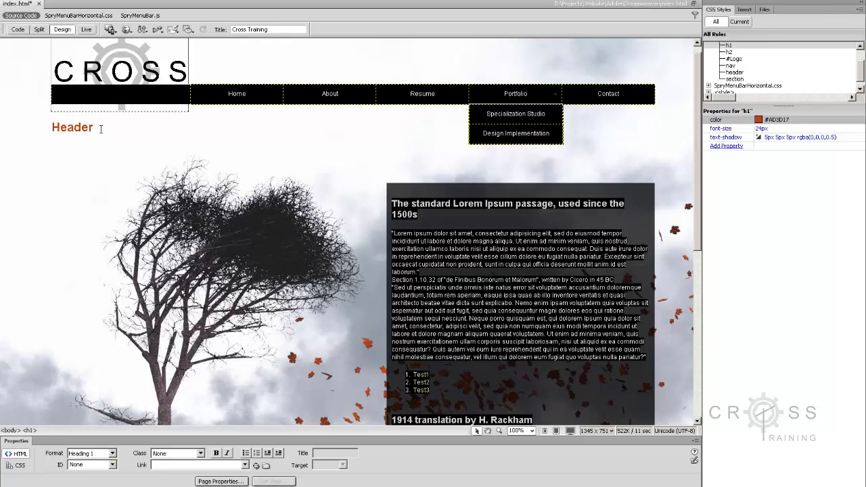
pyautogui.click(97, 134)
pyautogui.click(99, 151)
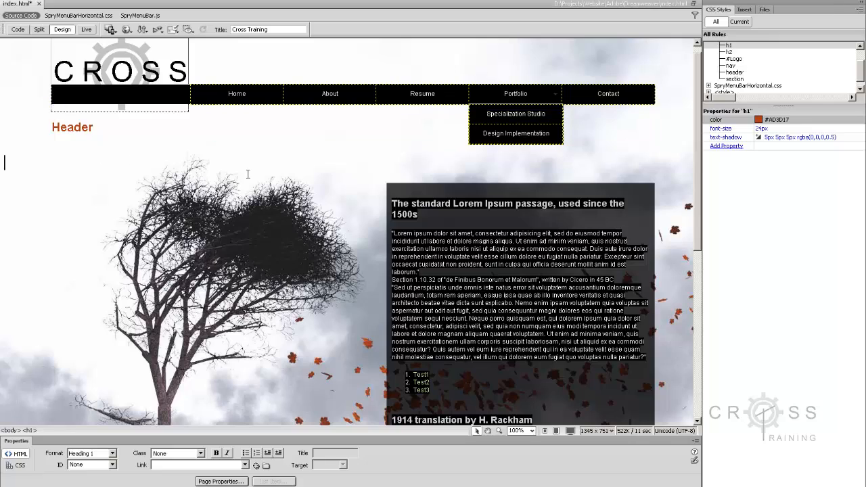